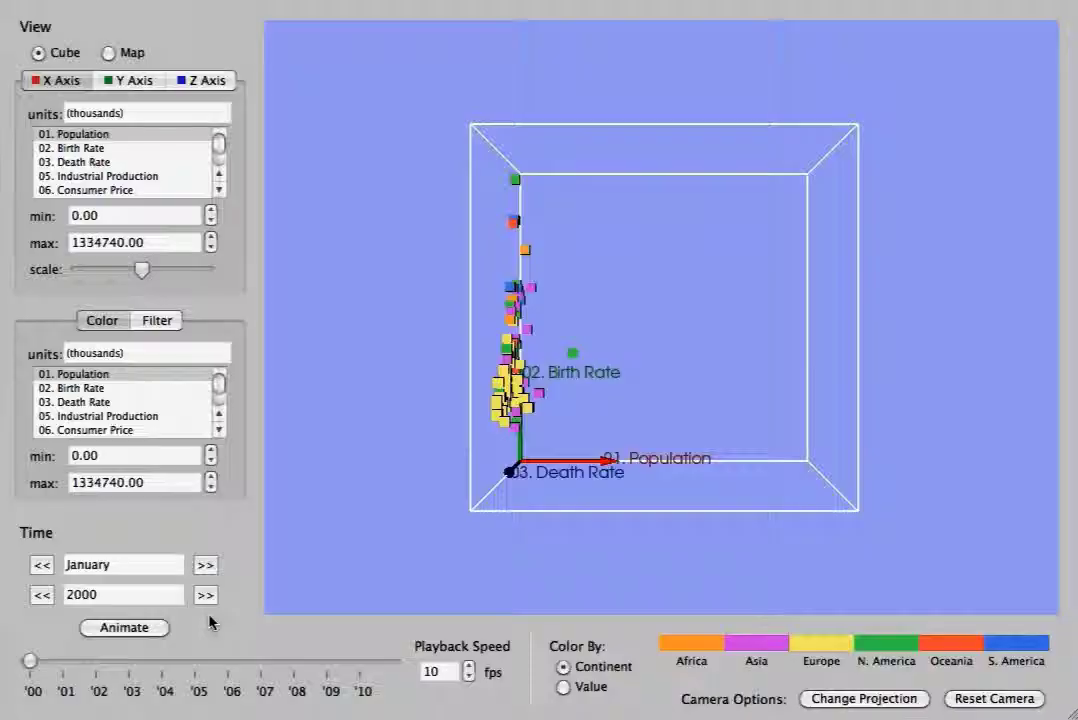
- Orbit and tilt the scatter cube, then reset it to the default camera view
{"action": "left_click", "coordinate": [710, 457]}
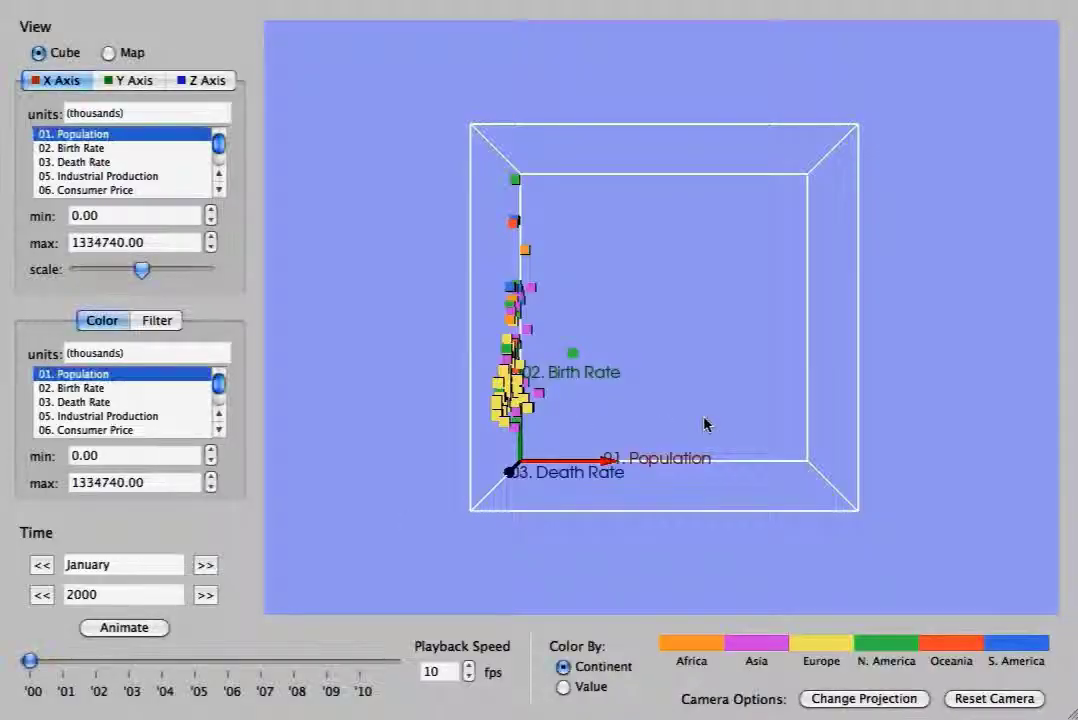
{"action": "left_click_drag", "start_coordinate": [710, 457], "coordinate": [634, 414]}
{"action": "scroll", "coordinate": [636, 414], "scroll_direction": "up", "scroll_amount": 5}
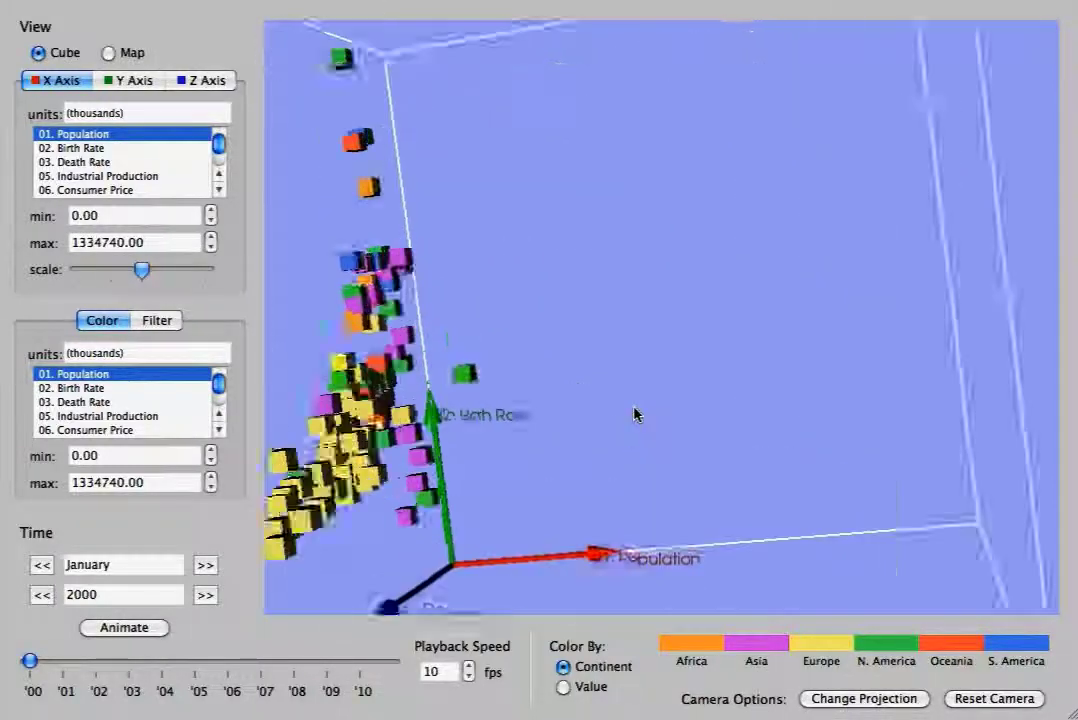
{"action": "scroll", "coordinate": [636, 414], "scroll_direction": "down", "scroll_amount": 10}
{"action": "scroll", "coordinate": [634, 413], "scroll_direction": "up", "scroll_amount": 5}
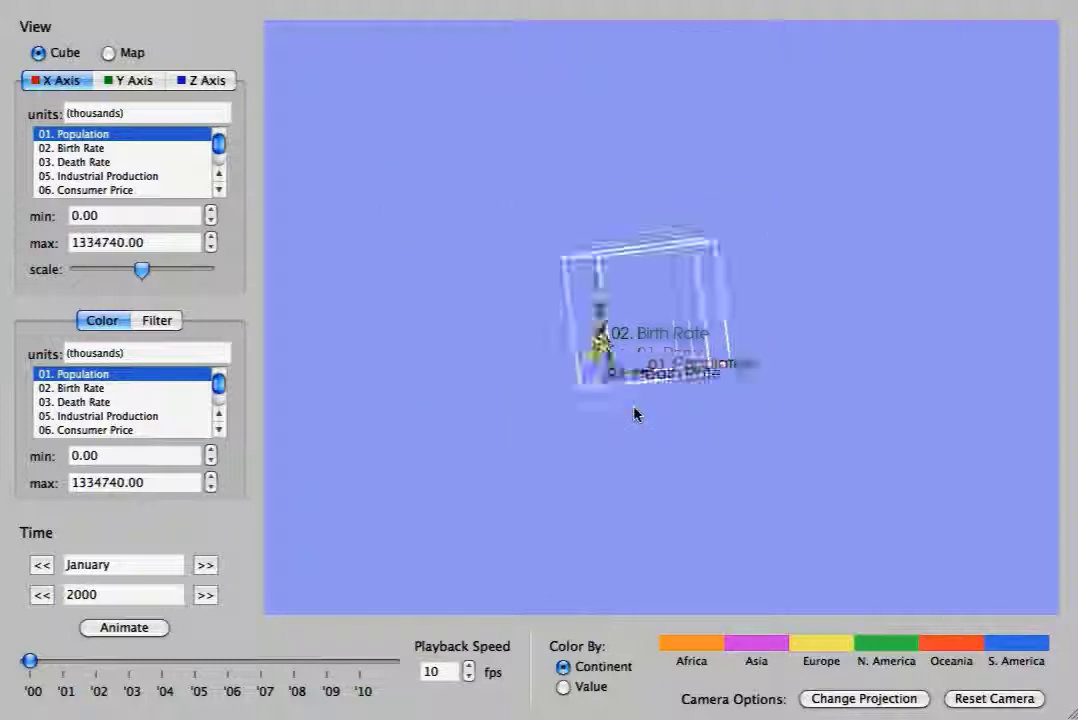
{"action": "left_click_drag", "start_coordinate": [648, 402], "coordinate": [697, 441]}
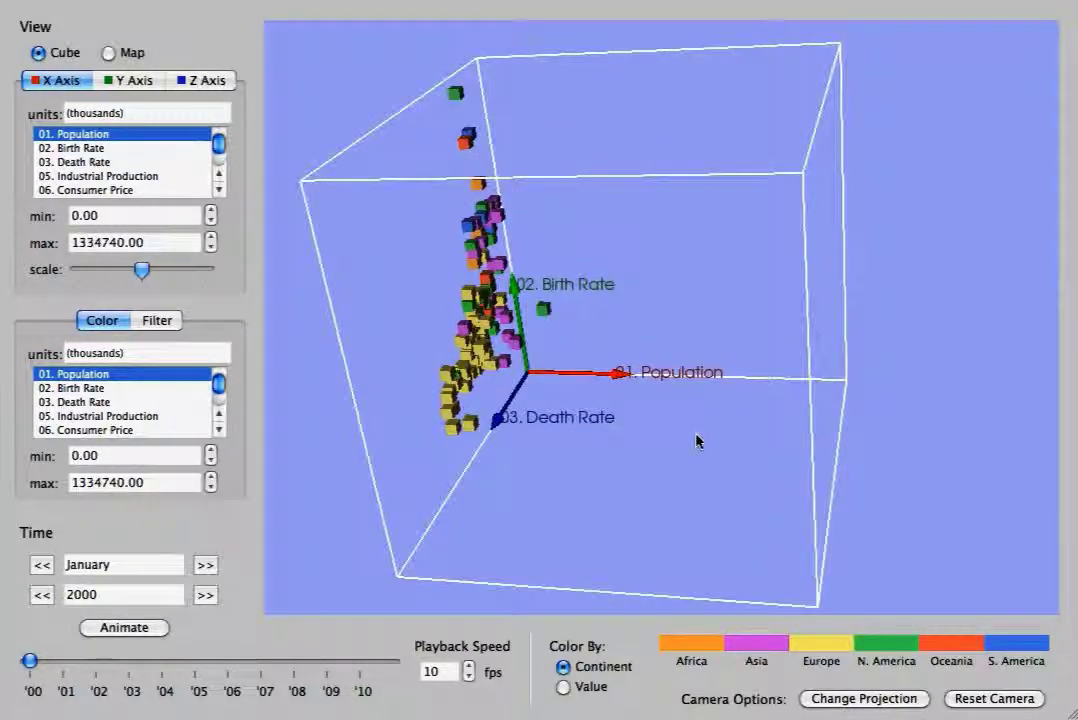
{"action": "left_click", "coordinate": [992, 699]}
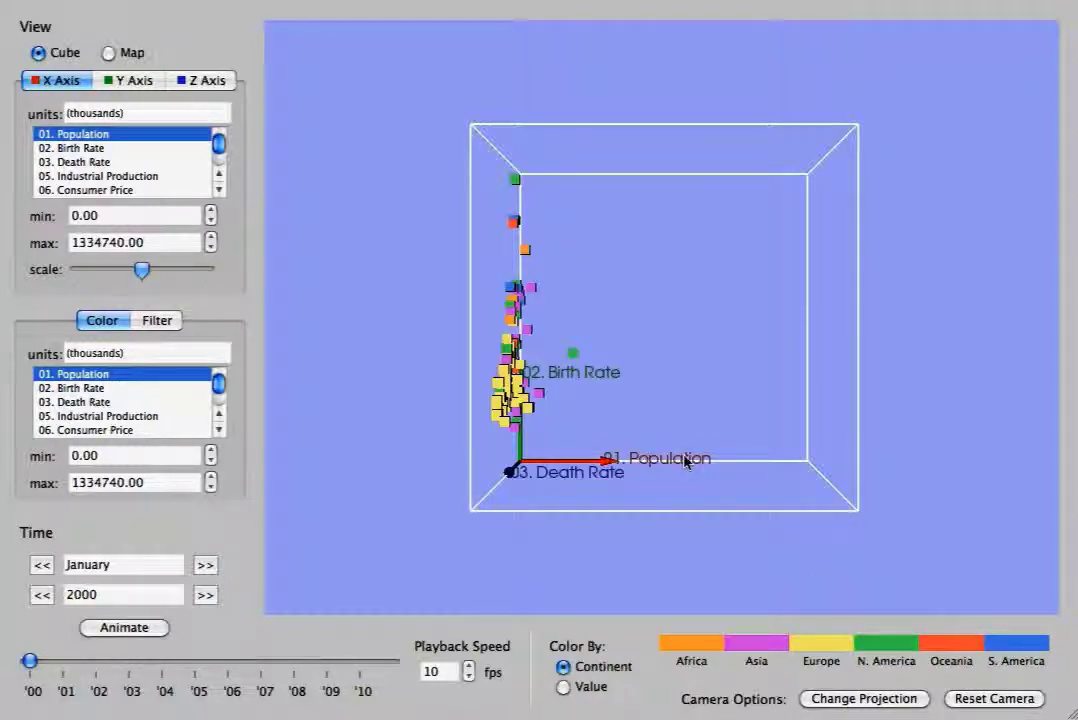
{"action": "left_click_drag", "start_coordinate": [685, 460], "coordinate": [675, 469]}
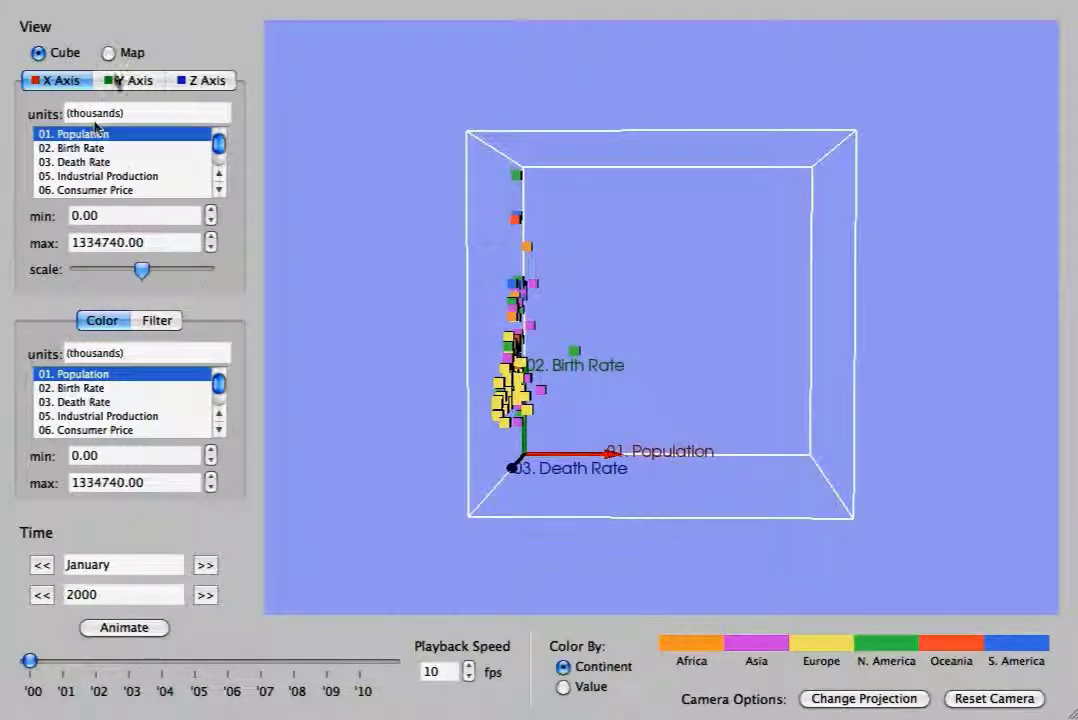
- Check the Birth Rate and Death Rate axes, then plot 09. Paid Employment on X
{"action": "left_click", "coordinate": [122, 82]}
{"action": "left_click", "coordinate": [186, 84]}
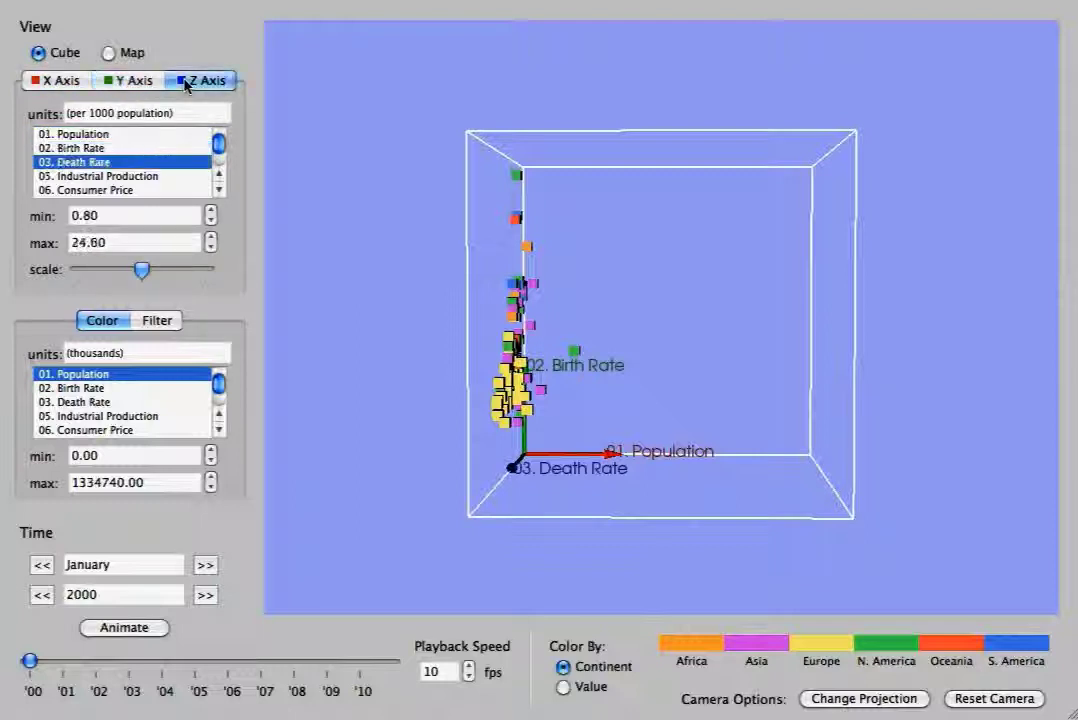
{"action": "left_click", "coordinate": [62, 84]}
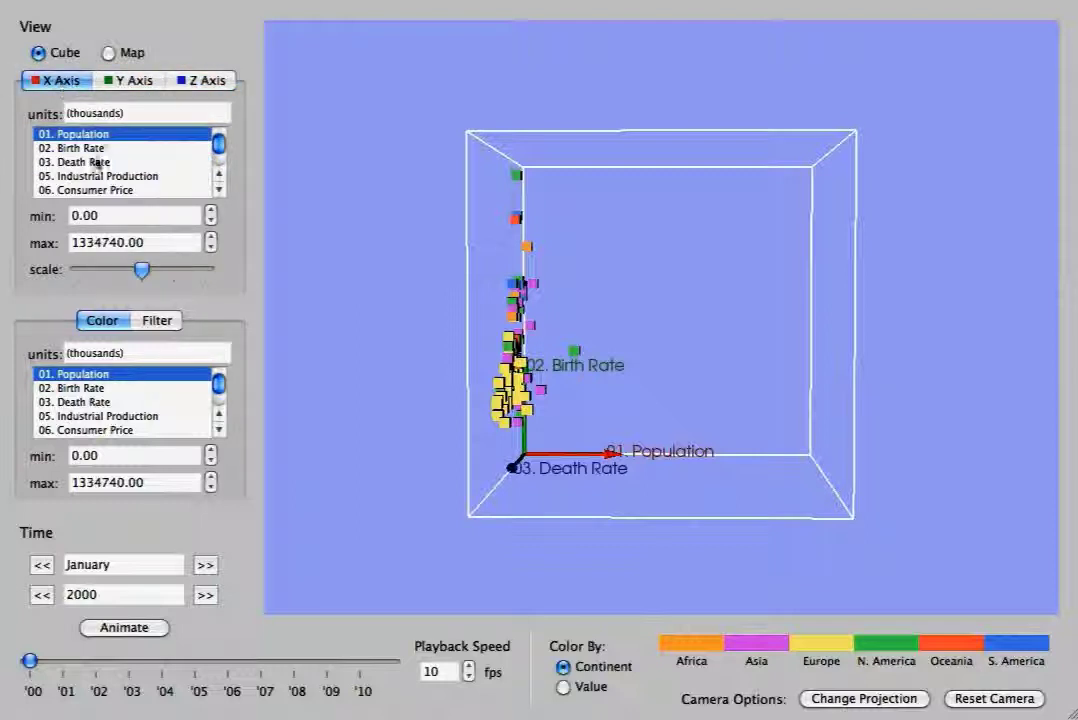
{"action": "scroll", "coordinate": [97, 178], "scroll_direction": "down", "scroll_amount": 1}
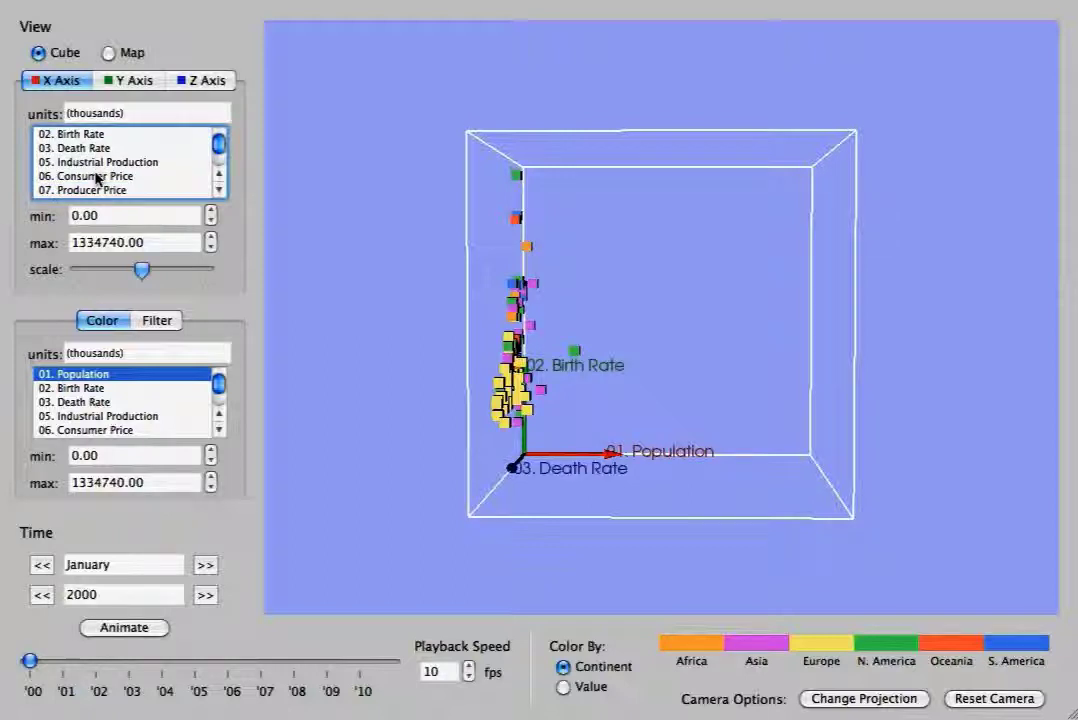
{"action": "scroll", "coordinate": [97, 178], "scroll_direction": "down", "scroll_amount": 3}
{"action": "scroll", "coordinate": [97, 178], "scroll_direction": "down", "scroll_amount": 1}
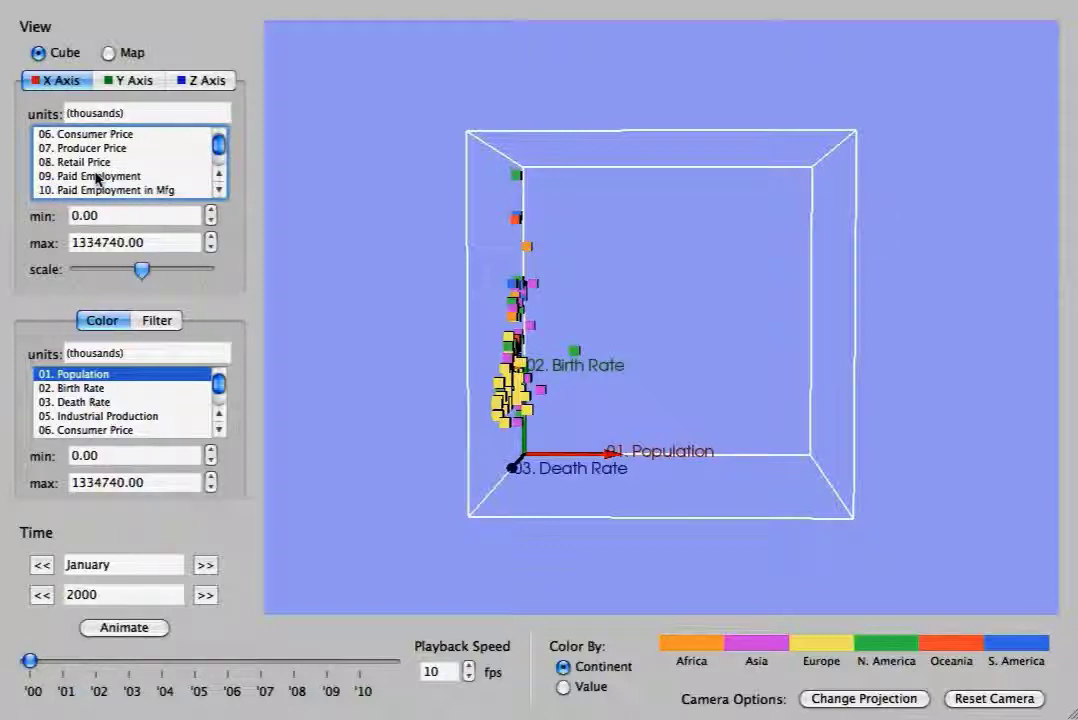
{"action": "left_click", "coordinate": [97, 176]}
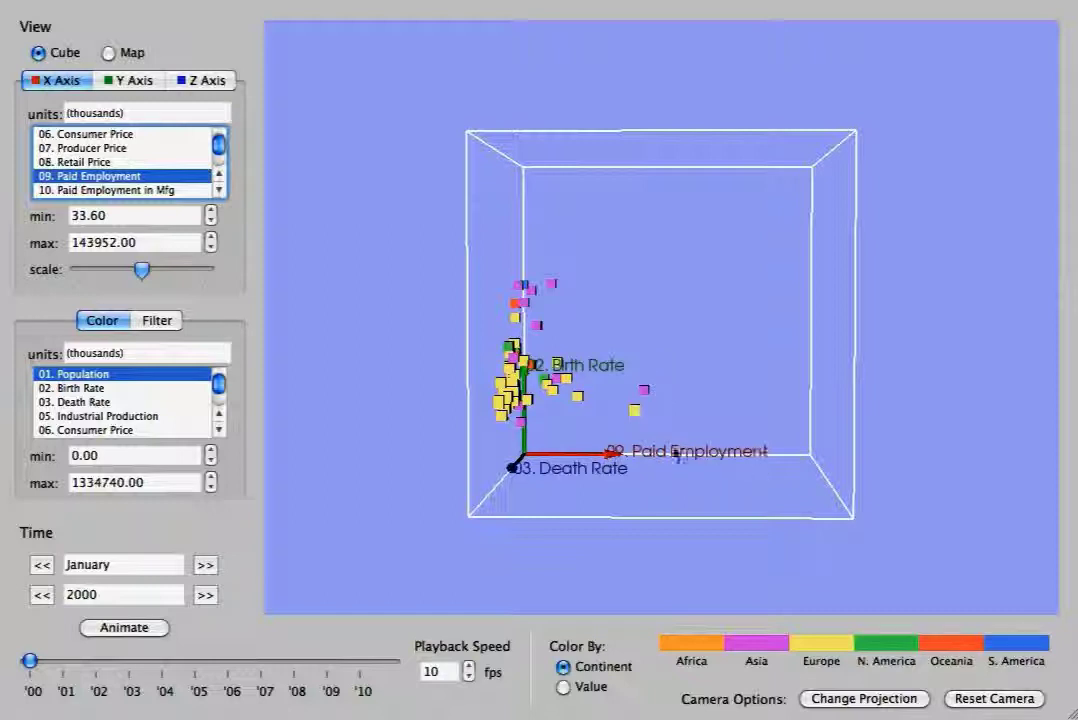
{"action": "left_click_drag", "start_coordinate": [613, 452], "coordinate": [585, 477]}
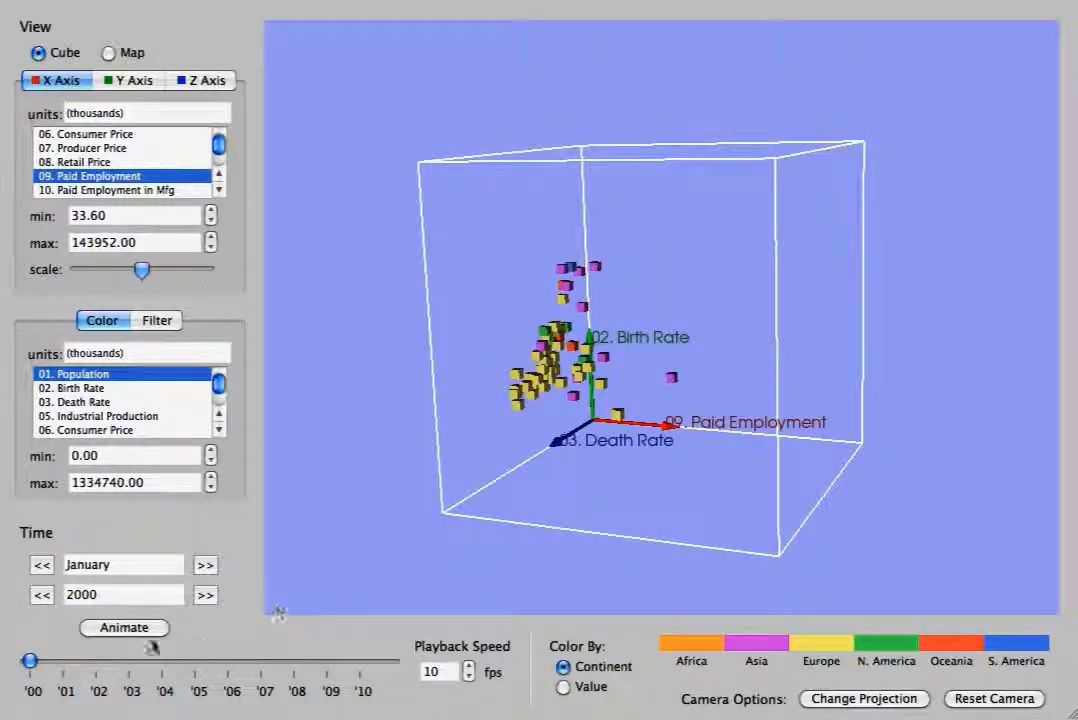
- Step the date forward sixteen months, then three more years
{"action": "left_click", "coordinate": [205, 566]}
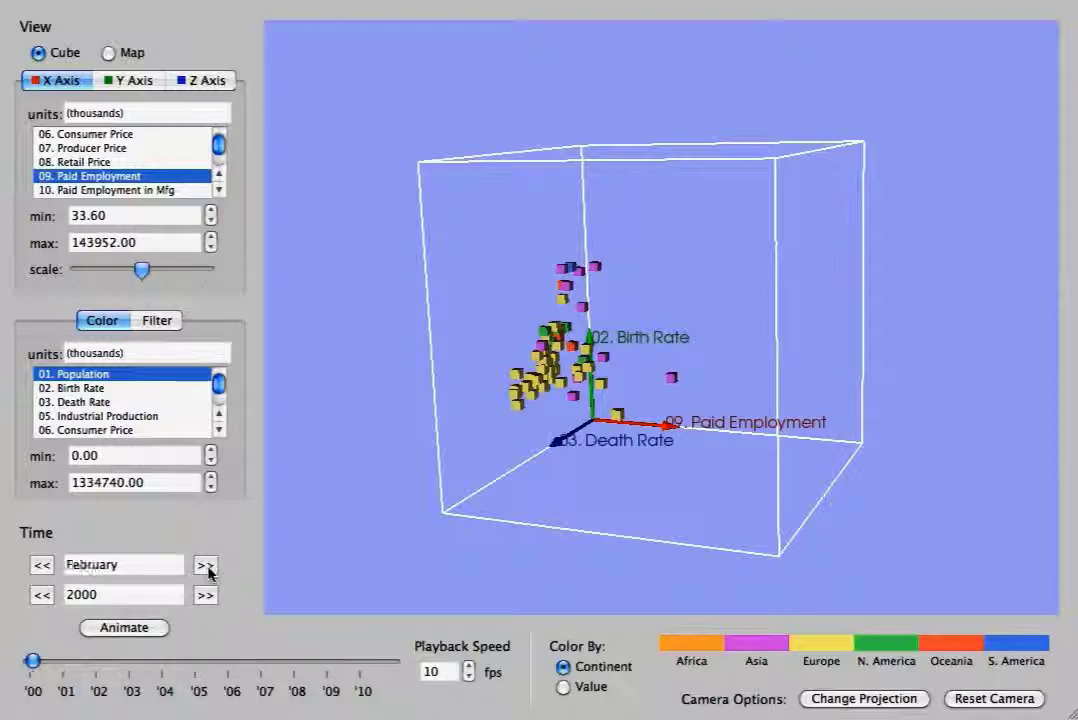
{"action": "left_click", "coordinate": [205, 566]}
{"action": "left_click", "coordinate": [205, 566]}
{"action": "left_click", "coordinate": [205, 566]}
{"action": "left_click", "coordinate": [205, 566]}
{"action": "left_click", "coordinate": [205, 566]}
{"action": "left_click", "coordinate": [205, 566]}
{"action": "left_click", "coordinate": [205, 566]}
{"action": "left_click", "coordinate": [205, 566]}
{"action": "left_click", "coordinate": [205, 566]}
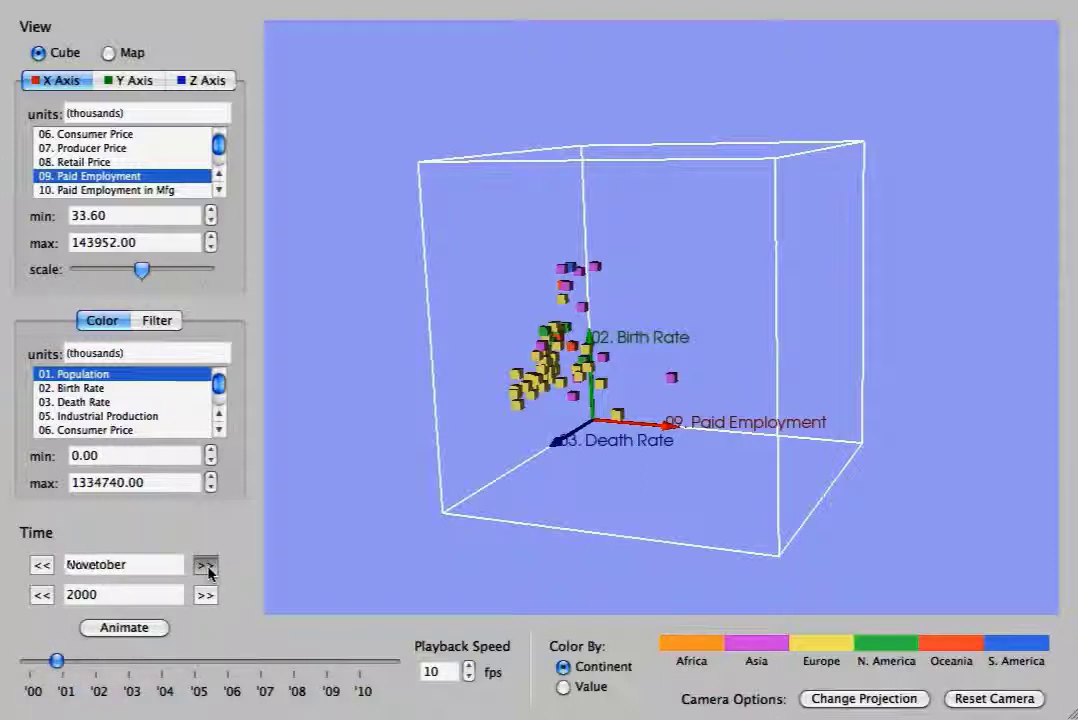
{"action": "left_click", "coordinate": [205, 566]}
{"action": "left_click", "coordinate": [205, 566]}
{"action": "left_click", "coordinate": [205, 566]}
{"action": "left_click", "coordinate": [205, 566]}
{"action": "left_click", "coordinate": [205, 566]}
{"action": "left_click", "coordinate": [205, 566]}
{"action": "left_click", "coordinate": [205, 566]}
{"action": "left_click", "coordinate": [205, 566]}
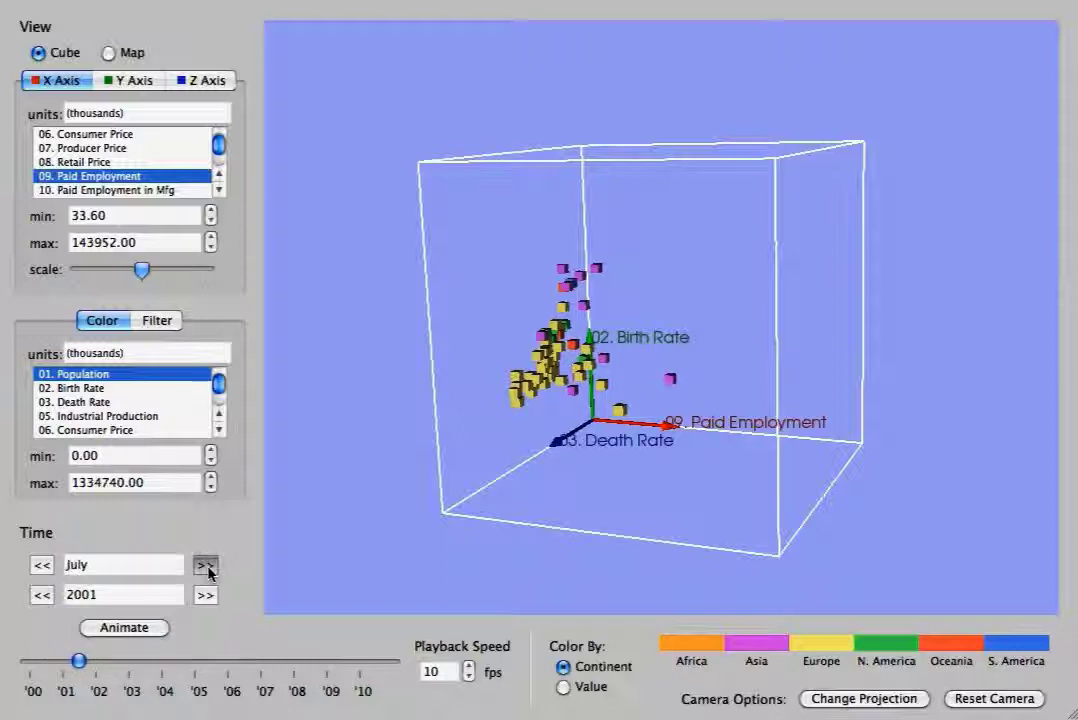
{"action": "left_click", "coordinate": [205, 566]}
{"action": "left_click", "coordinate": [205, 566]}
{"action": "left_click", "coordinate": [205, 566]}
{"action": "left_click", "coordinate": [205, 566]}
{"action": "left_click", "coordinate": [205, 566]}
{"action": "left_click", "coordinate": [205, 566]}
{"action": "left_click", "coordinate": [205, 566]}
{"action": "left_click", "coordinate": [205, 566]}
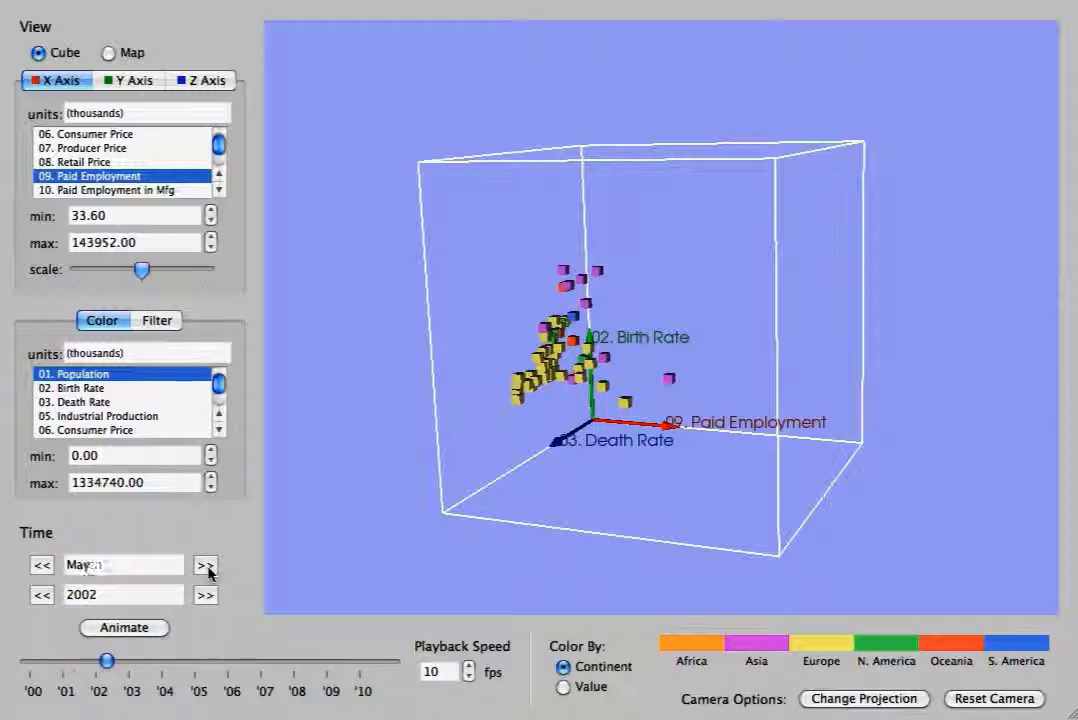
{"action": "left_click", "coordinate": [205, 566]}
{"action": "left_click", "coordinate": [205, 566]}
{"action": "left_click", "coordinate": [205, 566]}
{"action": "left_click", "coordinate": [205, 566]}
{"action": "left_click", "coordinate": [205, 566]}
{"action": "left_click", "coordinate": [205, 566]}
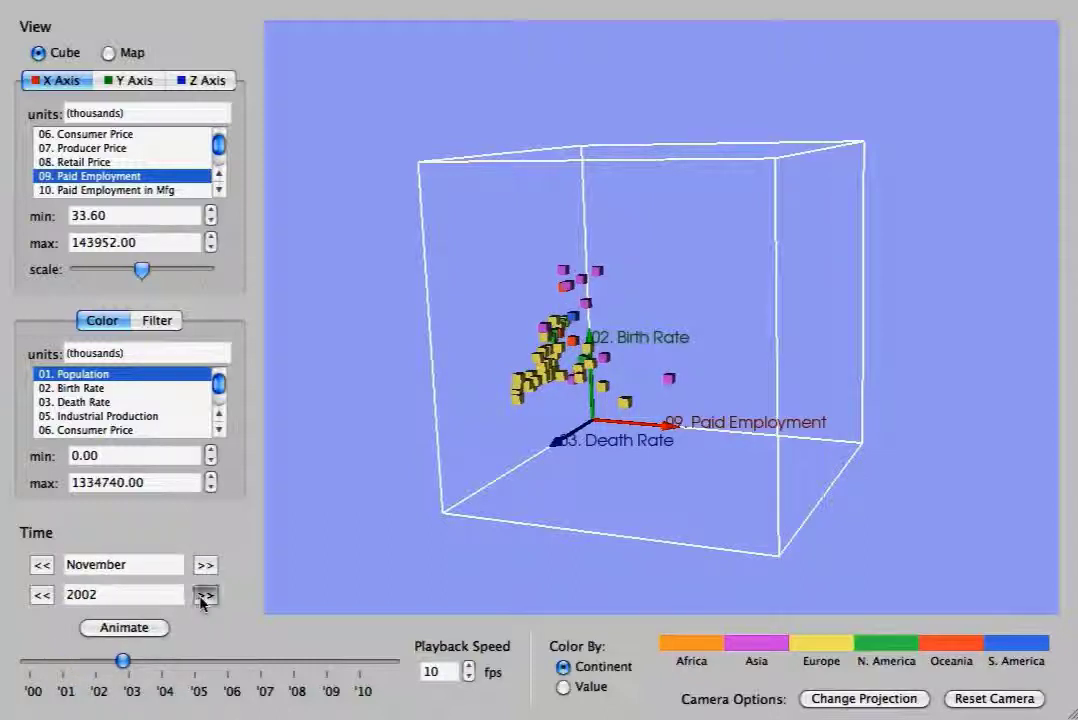
{"action": "left_click", "coordinate": [205, 595]}
{"action": "left_click", "coordinate": [205, 595]}
{"action": "left_click", "coordinate": [205, 595]}
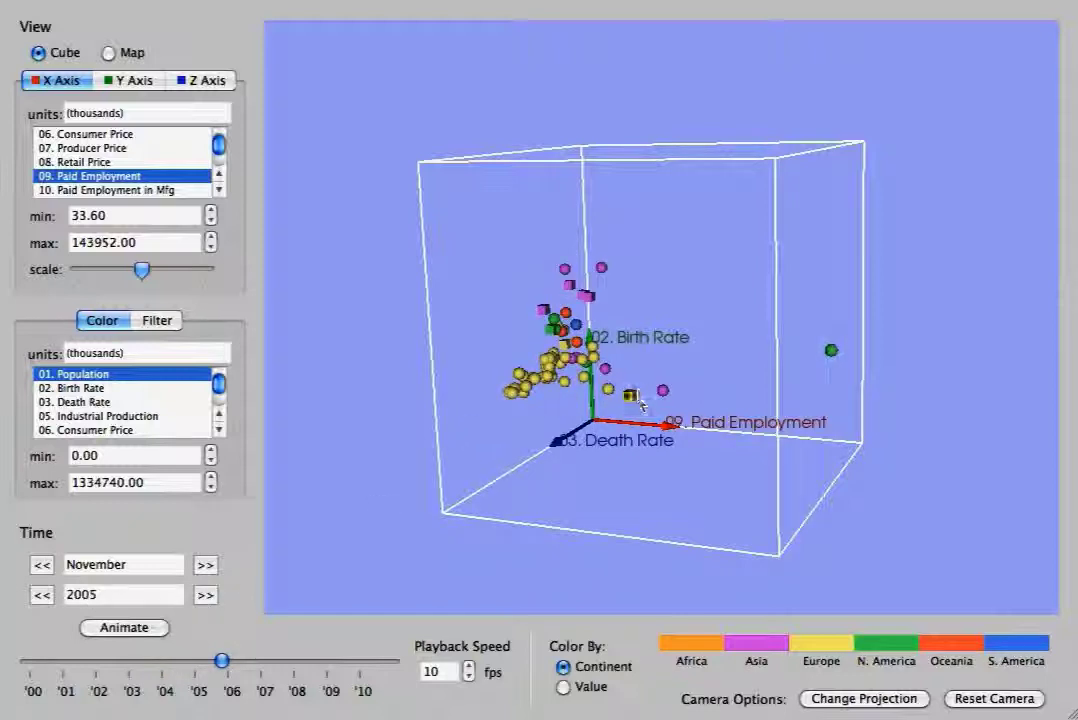
- Advance nine more months to October 2006 and rotate the cube to face front
{"action": "left_click", "coordinate": [204, 566]}
{"action": "left_click", "coordinate": [204, 566]}
{"action": "left_click", "coordinate": [204, 566]}
{"action": "left_click", "coordinate": [204, 566]}
{"action": "left_click", "coordinate": [204, 566]}
{"action": "left_click", "coordinate": [204, 566]}
{"action": "left_click", "coordinate": [204, 566]}
{"action": "left_click", "coordinate": [204, 566]}
{"action": "left_click", "coordinate": [204, 566]}
{"action": "left_click", "coordinate": [204, 566]}
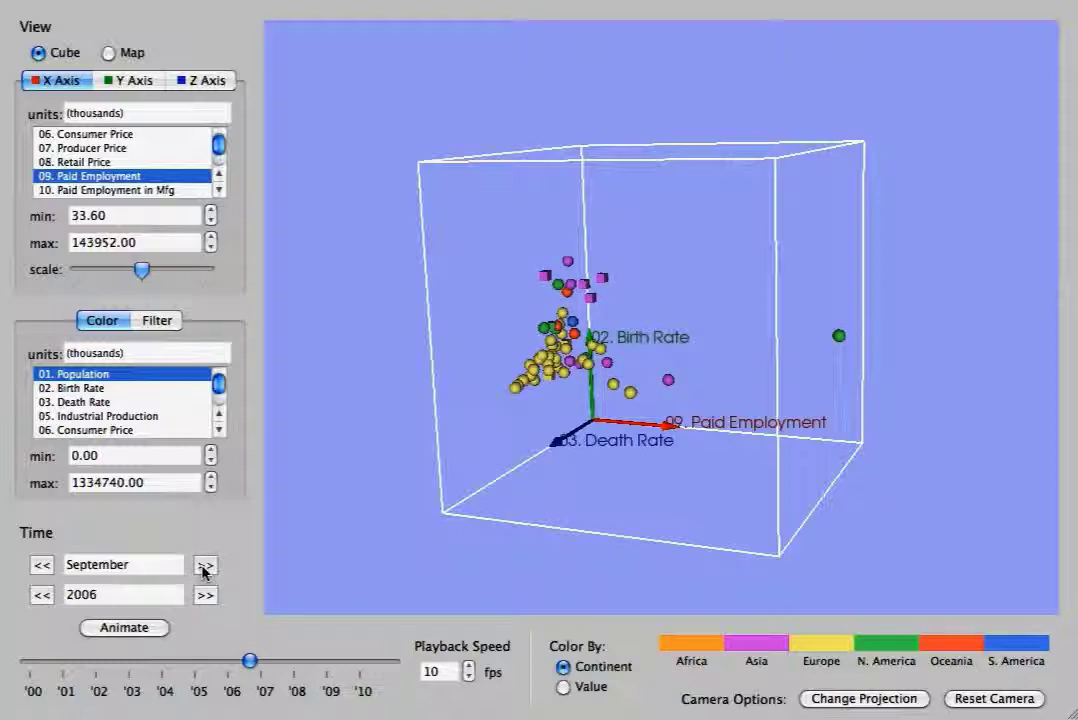
{"action": "left_click", "coordinate": [204, 566]}
{"action": "left_click_drag", "start_coordinate": [466, 376], "coordinate": [638, 421]}
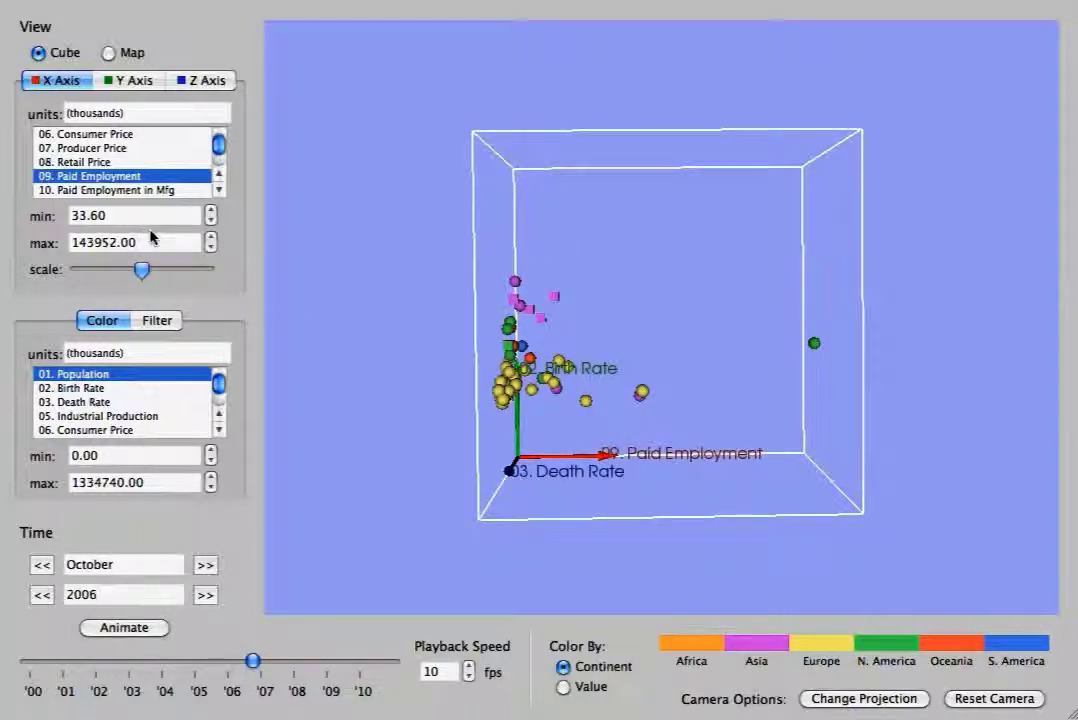
- Lower the X-axis maximum to 72289.95
{"action": "left_click", "coordinate": [211, 248]}
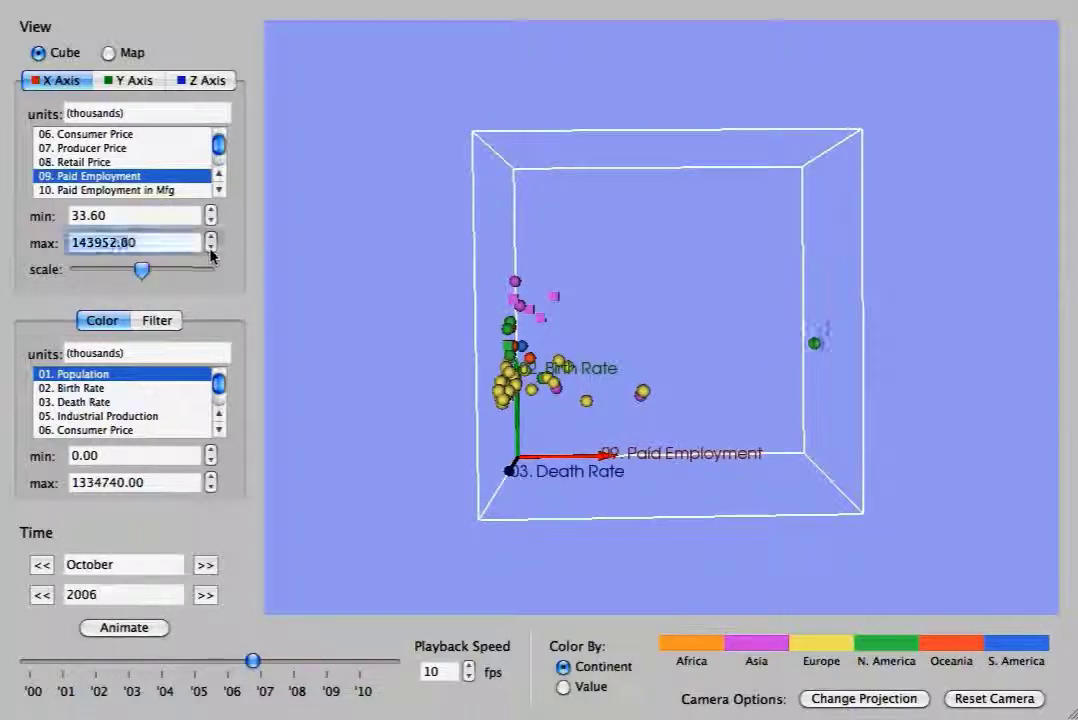
{"action": "left_click", "coordinate": [211, 249]}
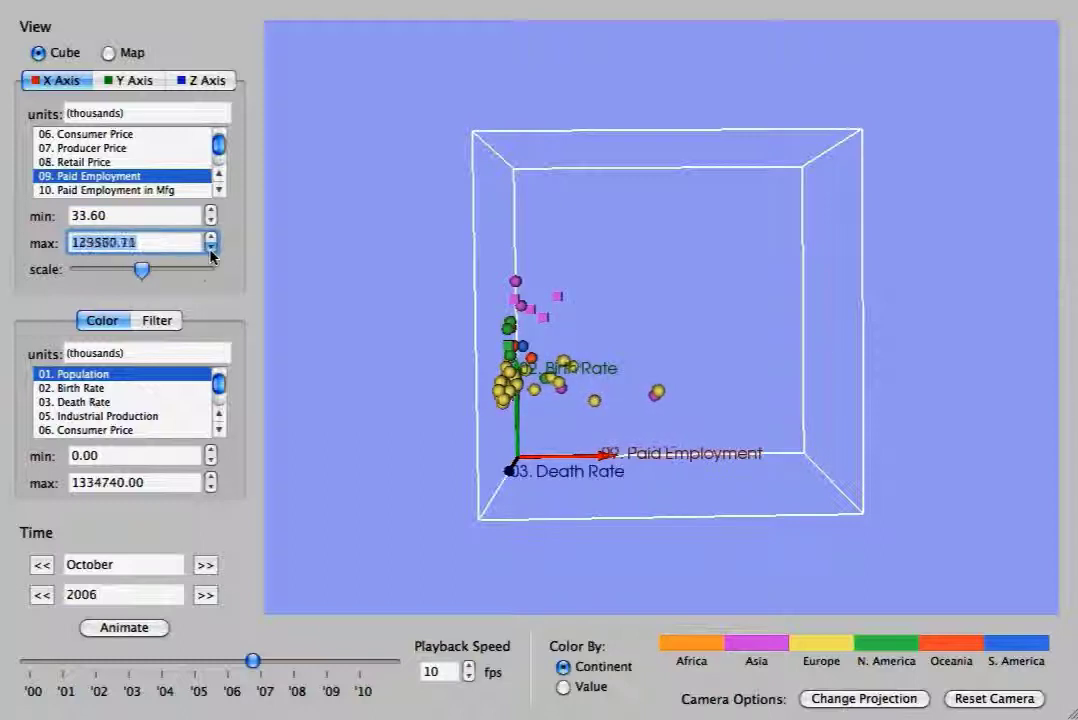
{"action": "left_click", "coordinate": [211, 250]}
{"action": "left_click", "coordinate": [211, 250]}
{"action": "left_click", "coordinate": [211, 250]}
{"action": "left_click", "coordinate": [211, 250]}
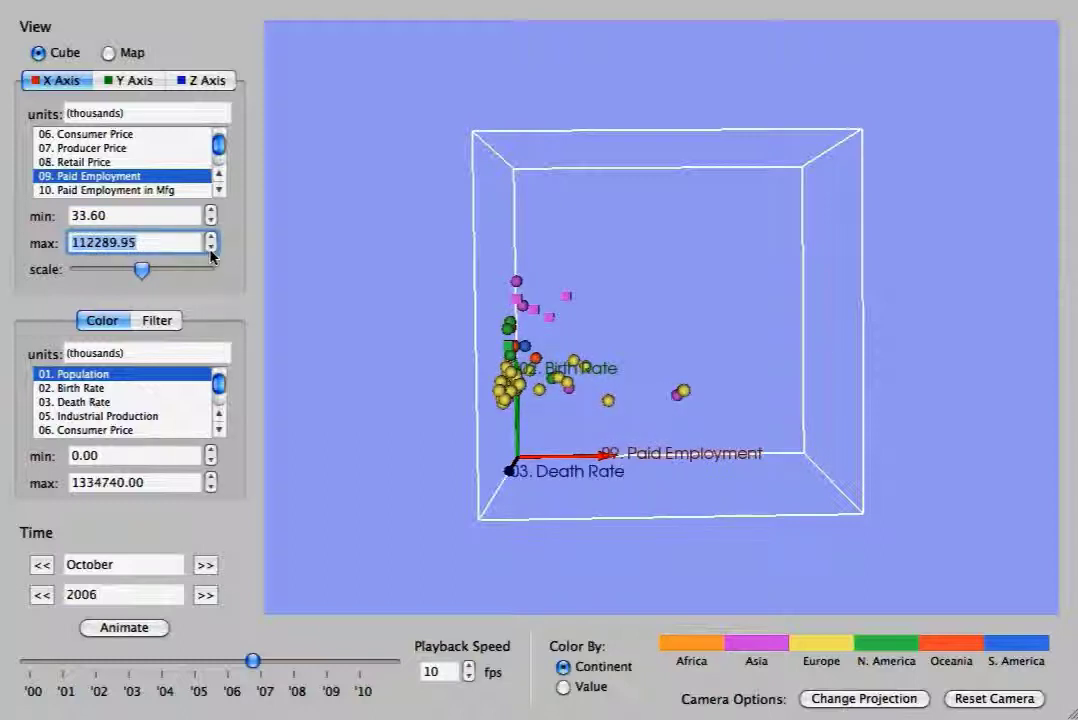
{"action": "left_click", "coordinate": [77, 243]}
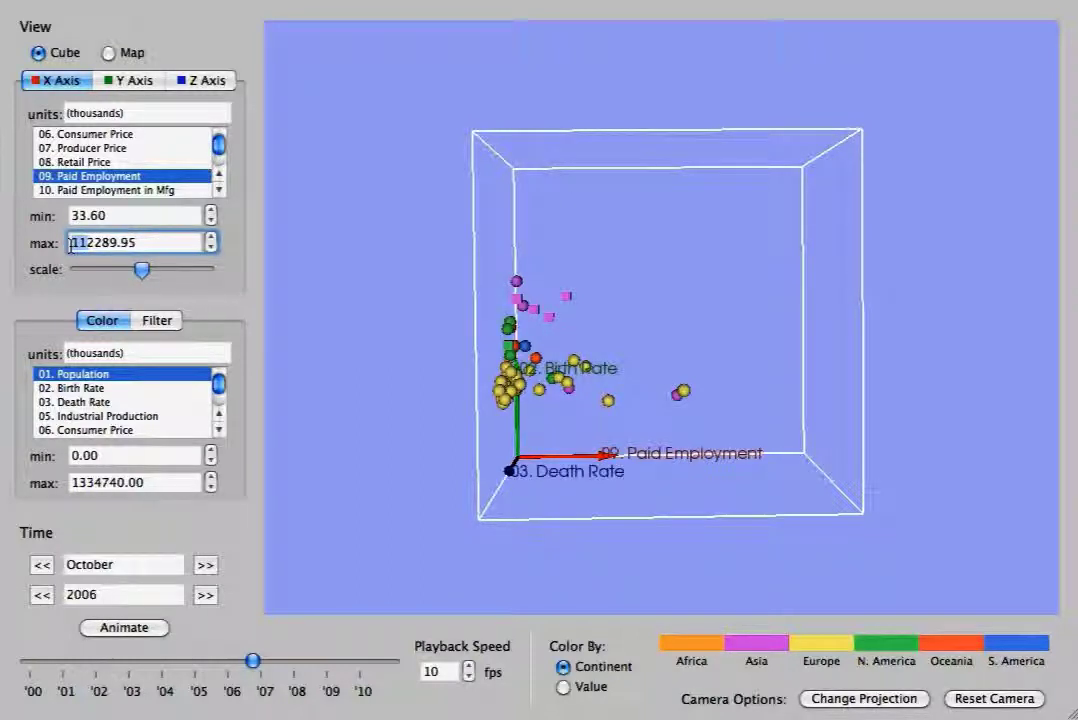
{"action": "type", "text": "2"}
{"action": "key", "text": "Return"}
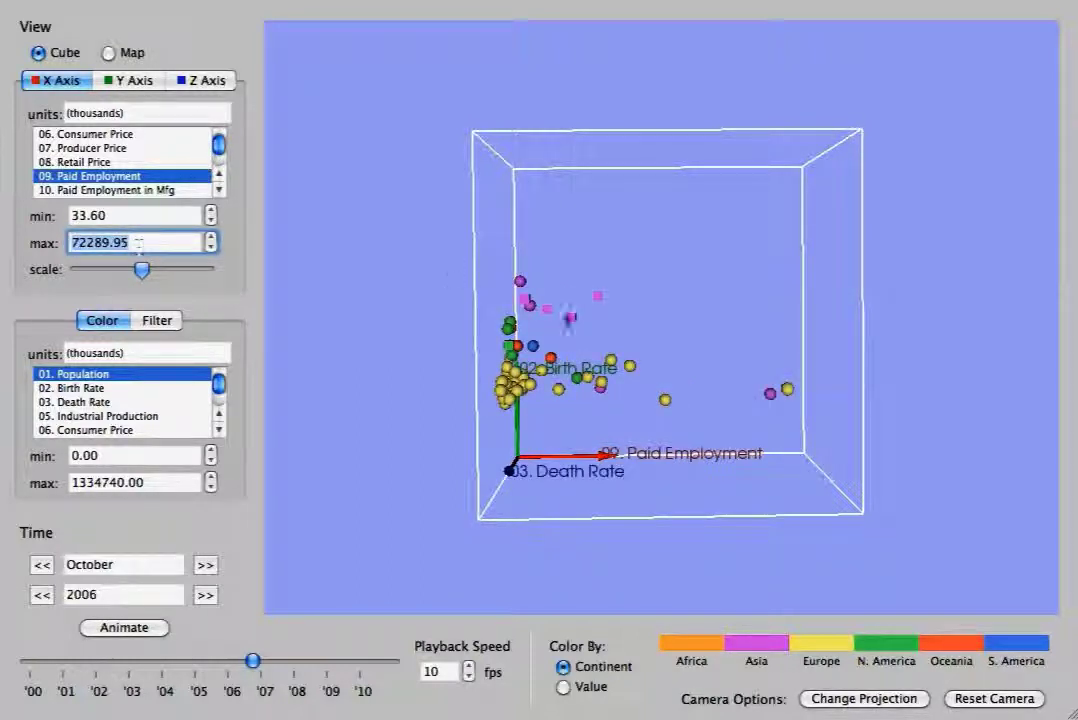
- Stretch the cube wider along the Paid Employment axis with the scale slider
{"action": "left_click_drag", "start_coordinate": [275, 258], "coordinate": [279, 262]}
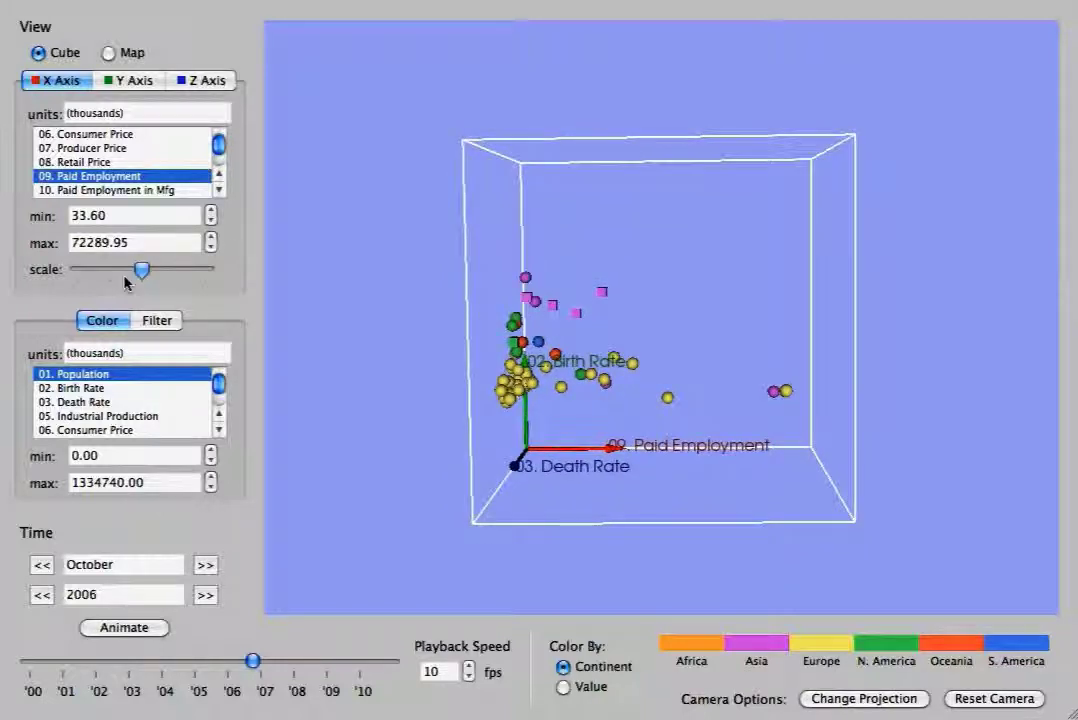
{"action": "left_click_drag", "start_coordinate": [138, 271], "coordinate": [162, 271]}
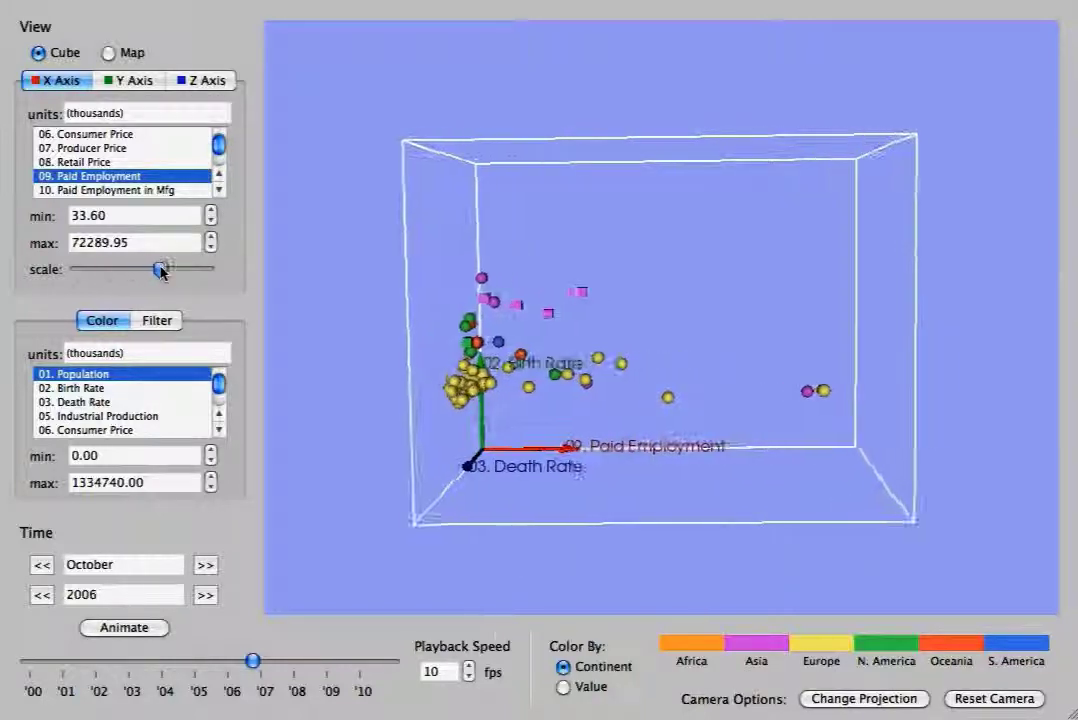
{"action": "left_click", "coordinate": [136, 80]}
- Squash the Birth Rate axis scale, bring up Death Rate z-axis settings, and orbit the cube
{"action": "mouse_move", "coordinate": [140, 270]}
{"action": "left_mouse_down"}
{"action": "mouse_move", "coordinate": [163, 273]}
{"action": "mouse_move", "coordinate": [128, 268]}
{"action": "mouse_move", "coordinate": [111, 279]}
{"action": "mouse_move", "coordinate": [145, 277]}
{"action": "left_mouse_up"}
{"action": "left_click", "coordinate": [195, 81]}
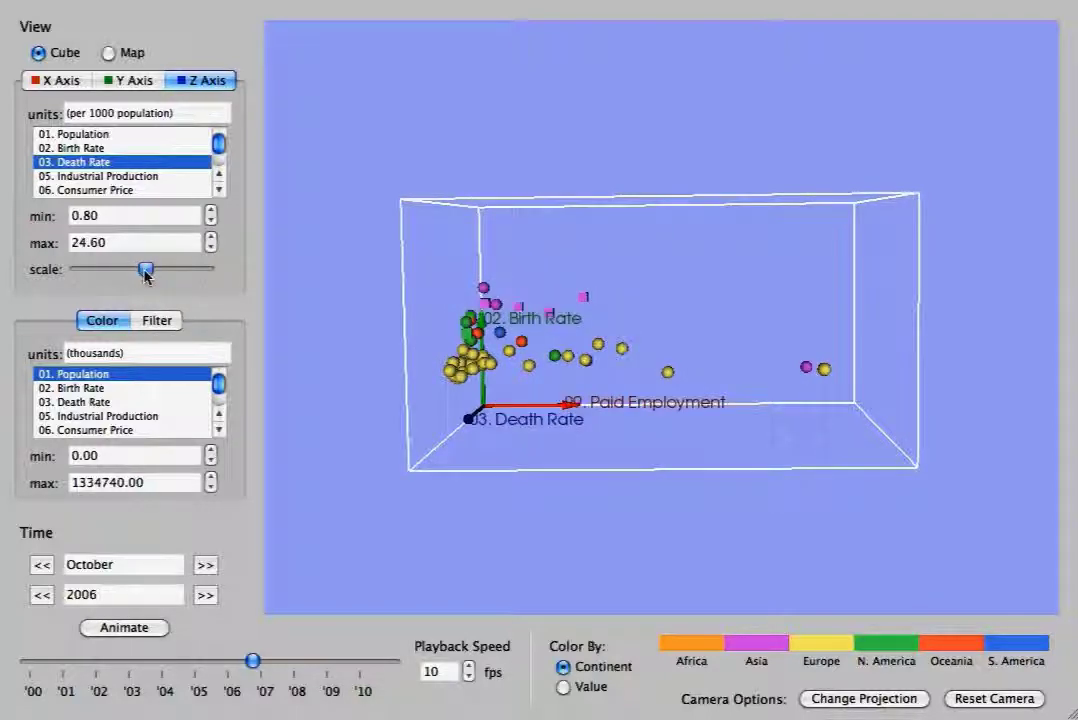
{"action": "mouse_move", "coordinate": [621, 306]}
{"action": "left_mouse_down"}
{"action": "mouse_move", "coordinate": [529, 366]}
{"action": "mouse_move", "coordinate": [472, 373]}
{"action": "mouse_move", "coordinate": [392, 433]}
{"action": "mouse_move", "coordinate": [491, 402]}
{"action": "mouse_move", "coordinate": [608, 301]}
{"action": "mouse_move", "coordinate": [634, 305]}
{"action": "left_mouse_up"}
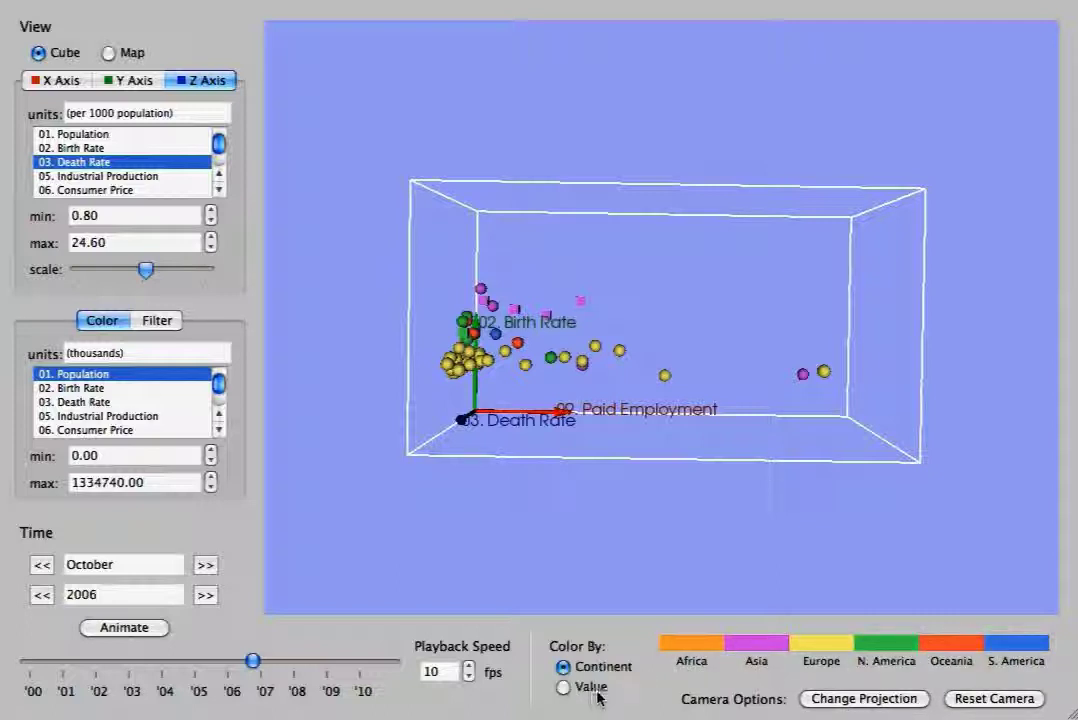
- Colour the points by value using 16. Natural Gas Production
{"action": "left_click", "coordinate": [563, 687]}
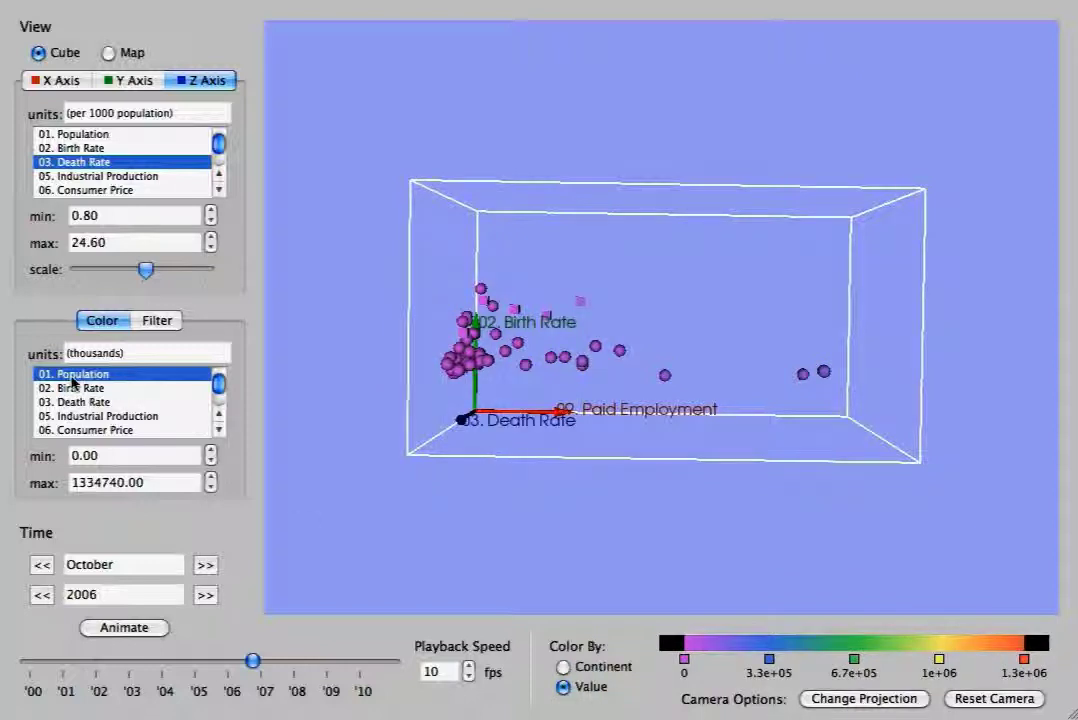
{"action": "scroll", "coordinate": [110, 393], "scroll_direction": "down", "scroll_amount": 2}
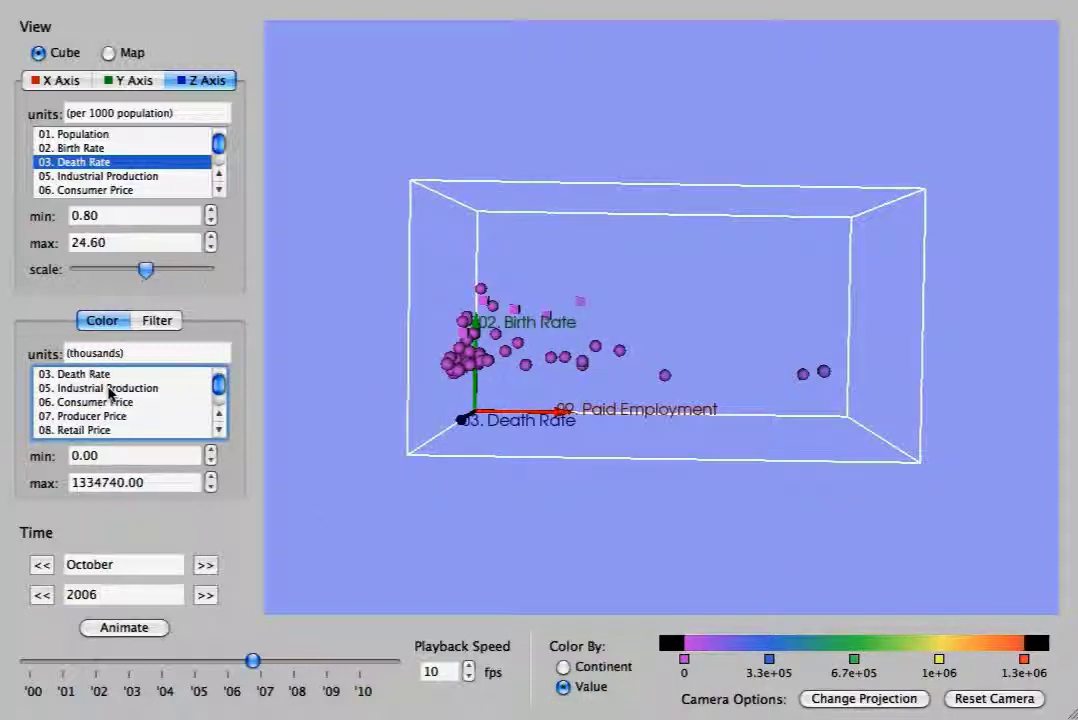
{"action": "scroll", "coordinate": [110, 393], "scroll_direction": "up", "scroll_amount": 1}
{"action": "scroll", "coordinate": [97, 397], "scroll_direction": "down", "scroll_amount": 4}
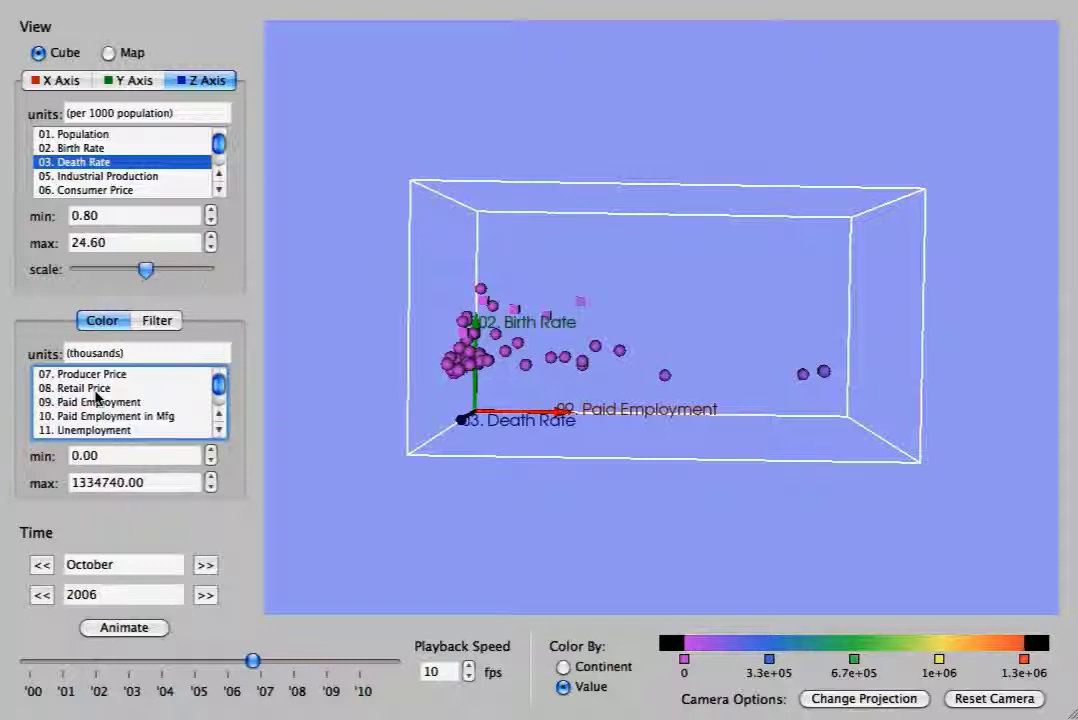
{"action": "scroll", "coordinate": [97, 397], "scroll_direction": "down", "scroll_amount": 3}
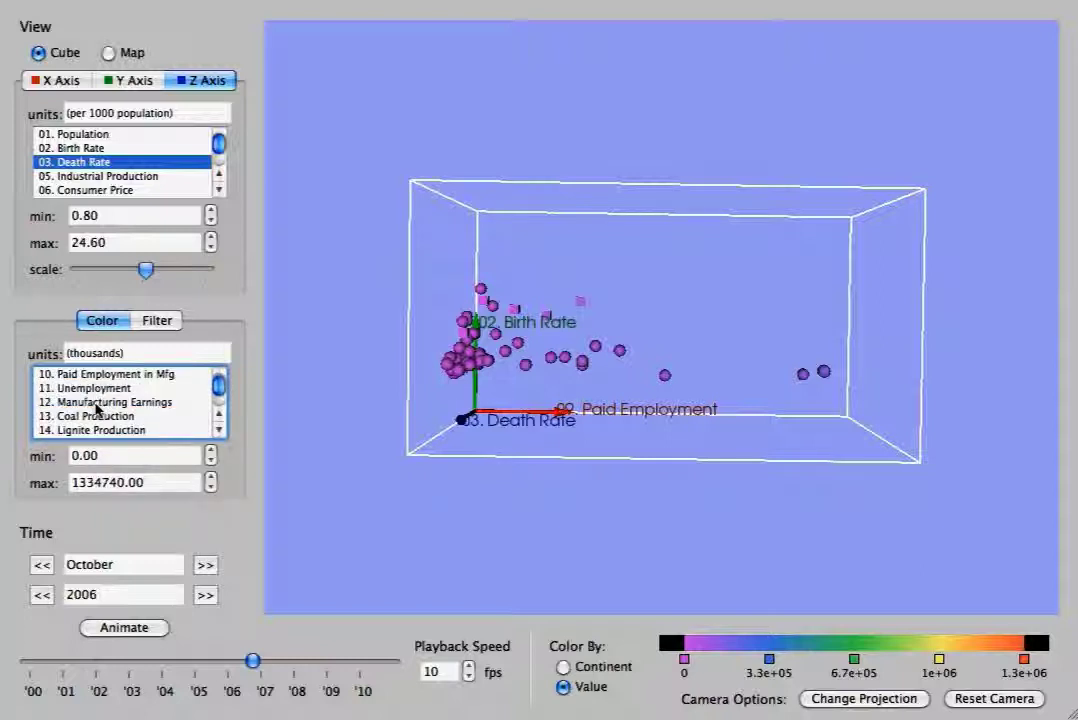
{"action": "scroll", "coordinate": [99, 404], "scroll_direction": "down", "scroll_amount": 4}
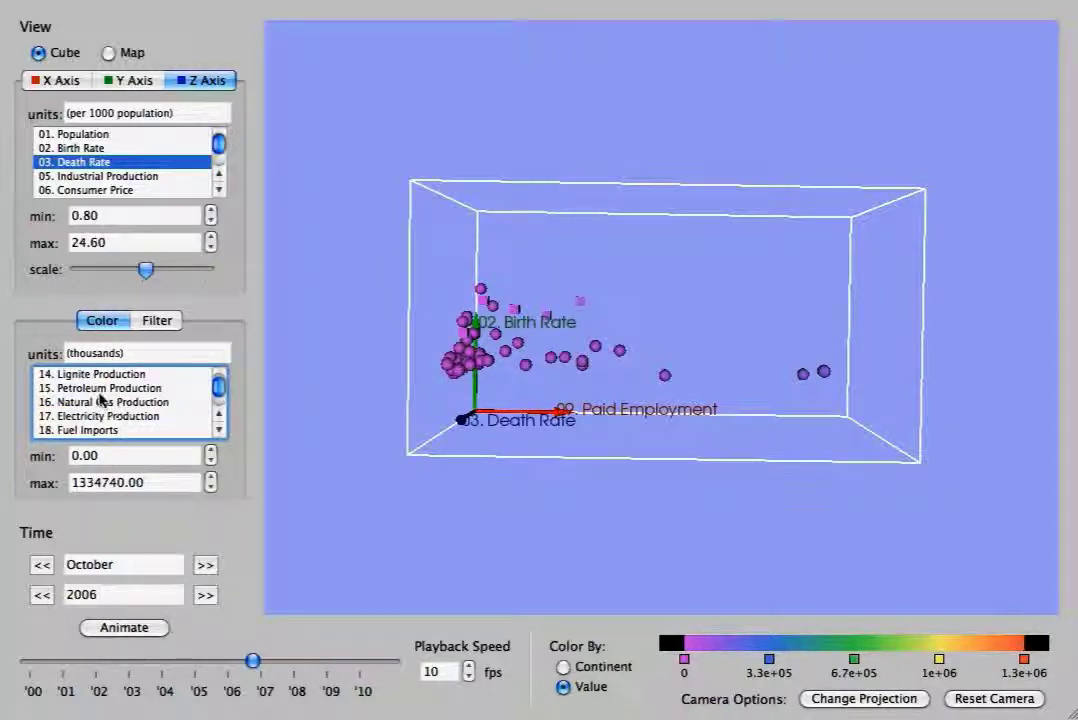
{"action": "left_click", "coordinate": [101, 402]}
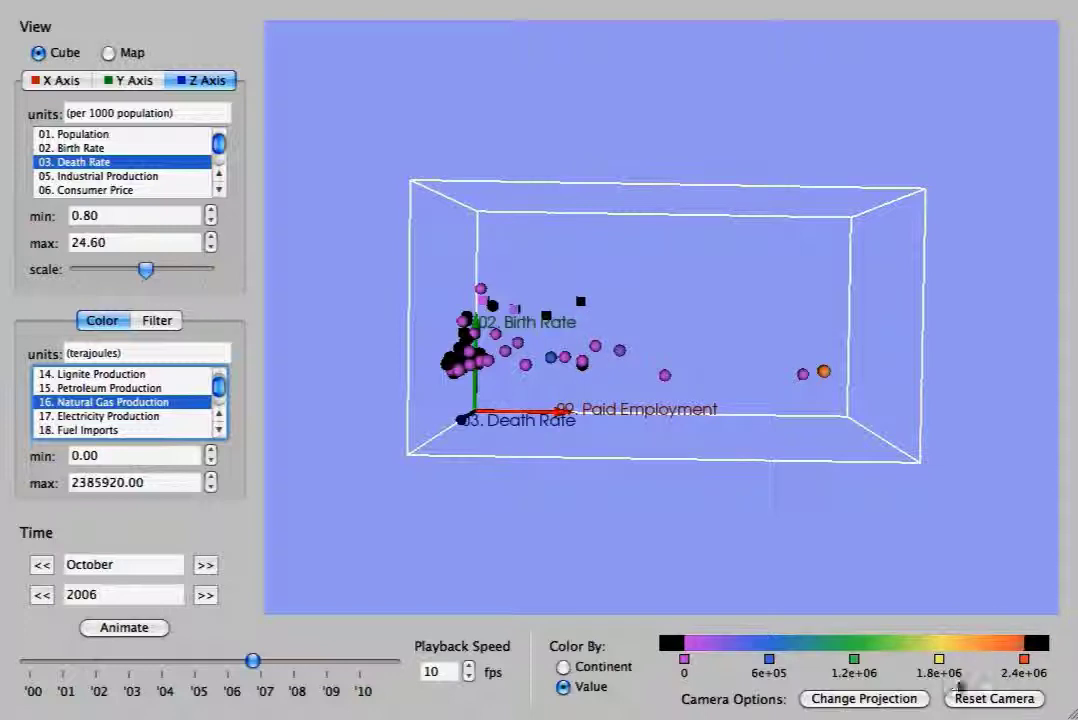
- Orbit to inspect the coloured points, then colour them by Continent again
{"action": "left_click_drag", "start_coordinate": [600, 290], "coordinate": [678, 390]}
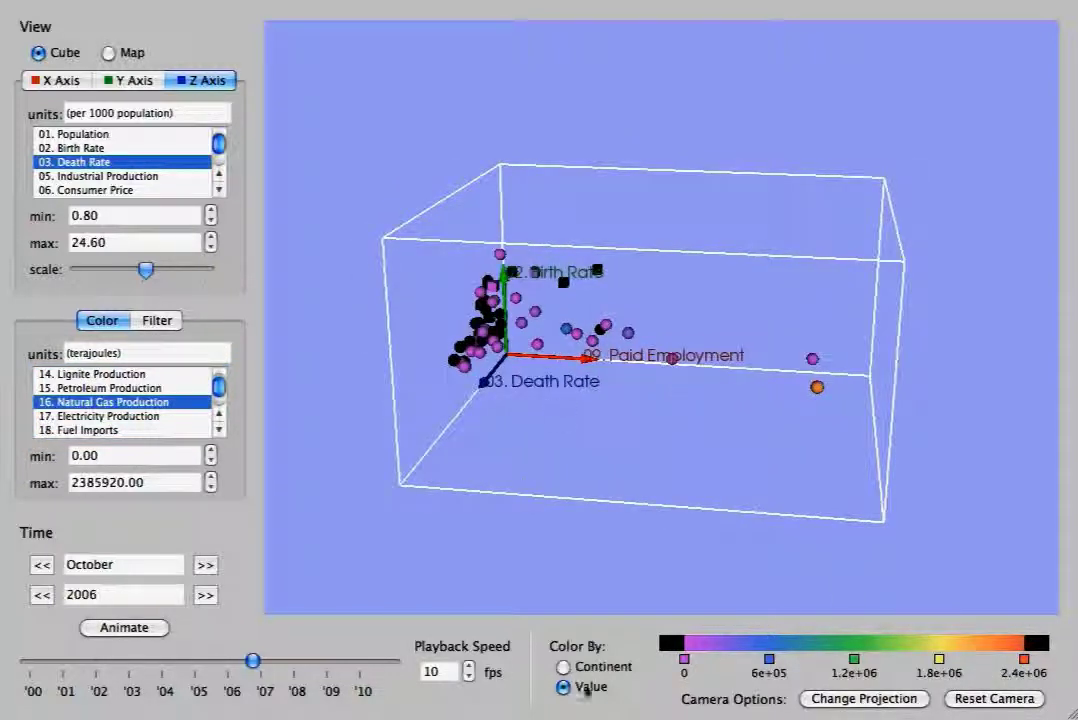
{"action": "left_click", "coordinate": [565, 666]}
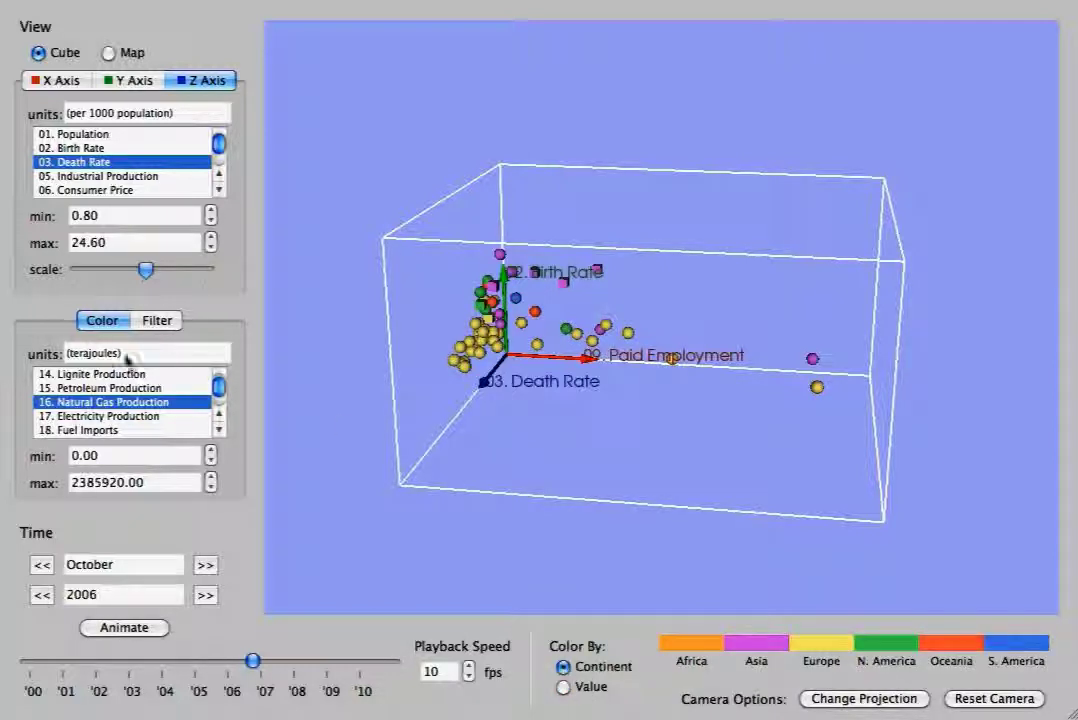
{"action": "left_click", "coordinate": [155, 322]}
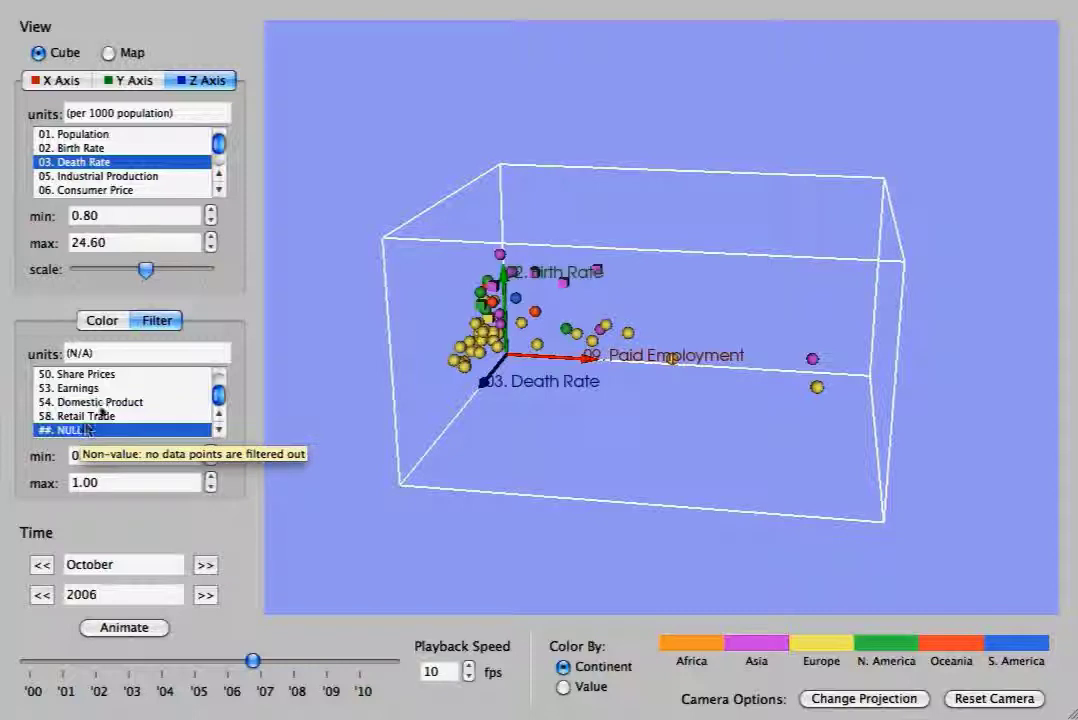
- Filter by 01. Population, raise then restore its minimum to 0.00, and switch to ##. NULL
{"action": "scroll", "coordinate": [95, 415], "scroll_direction": "up", "scroll_amount": 15}
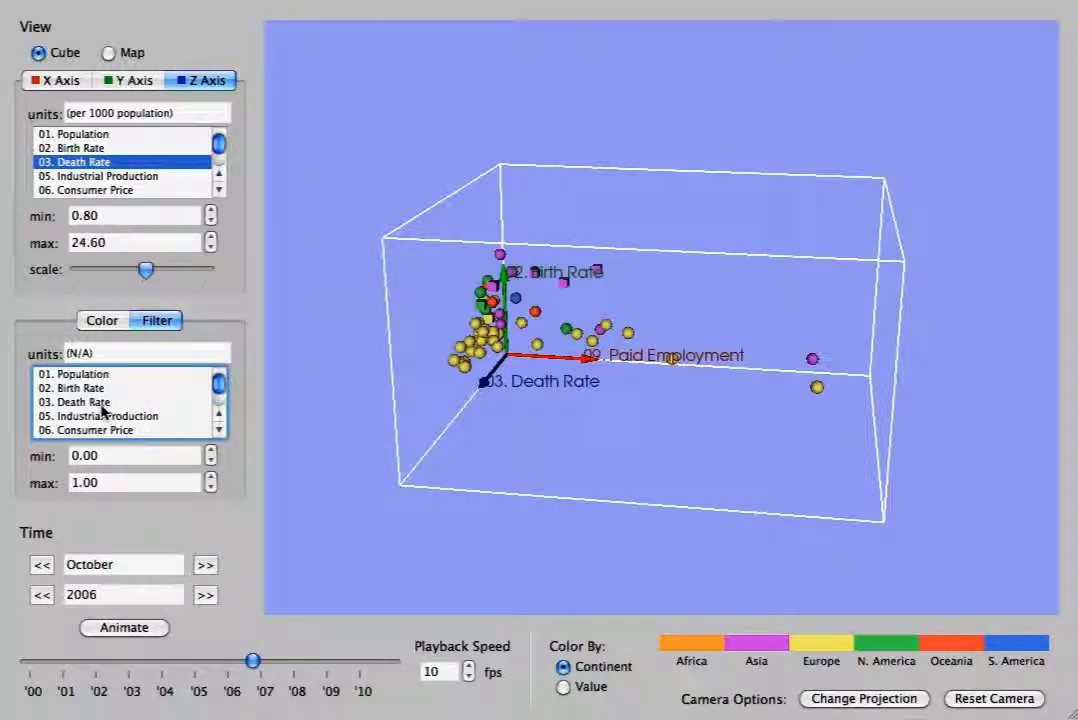
{"action": "left_click", "coordinate": [86, 375]}
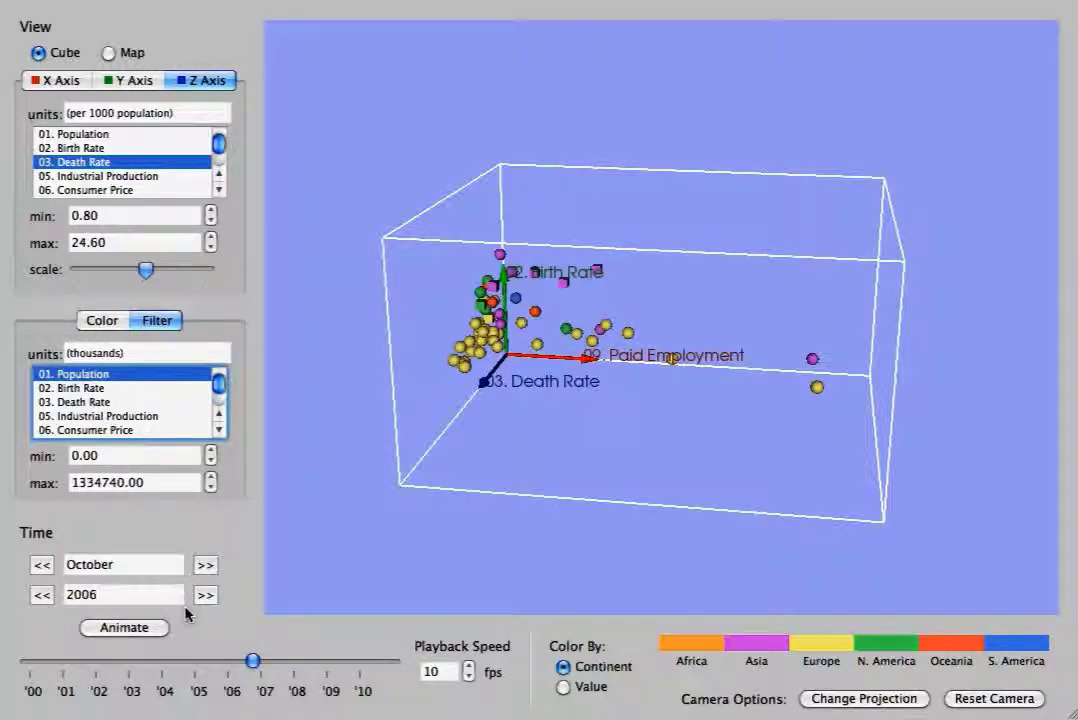
{"action": "left_click", "coordinate": [210, 451]}
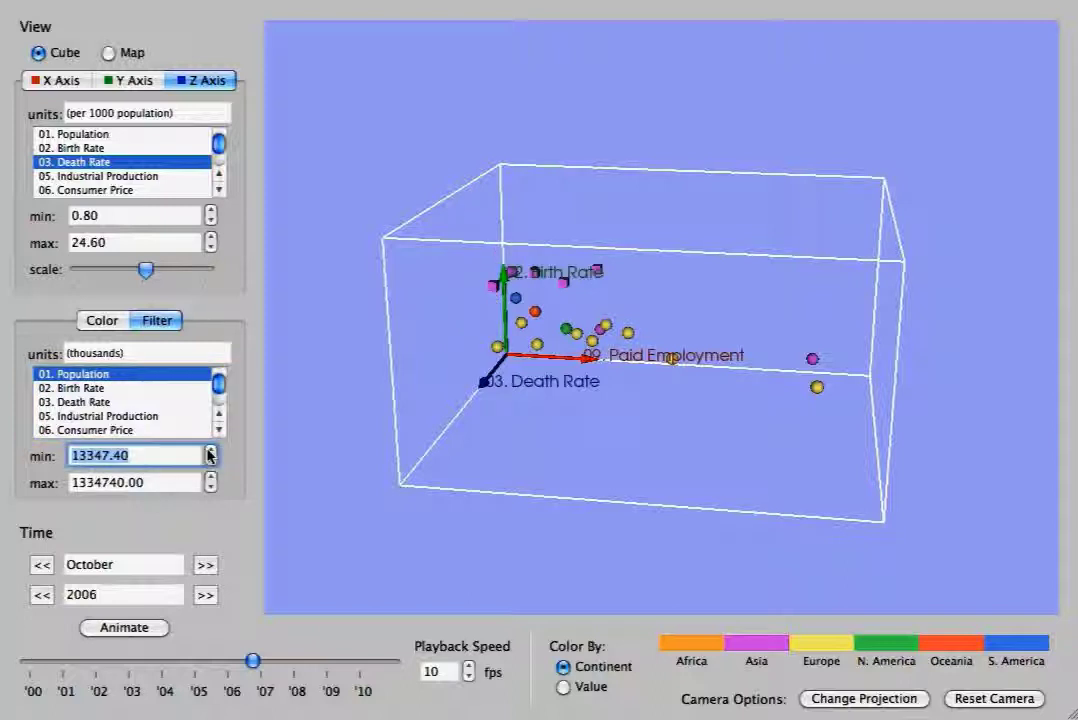
{"action": "left_click", "coordinate": [210, 451]}
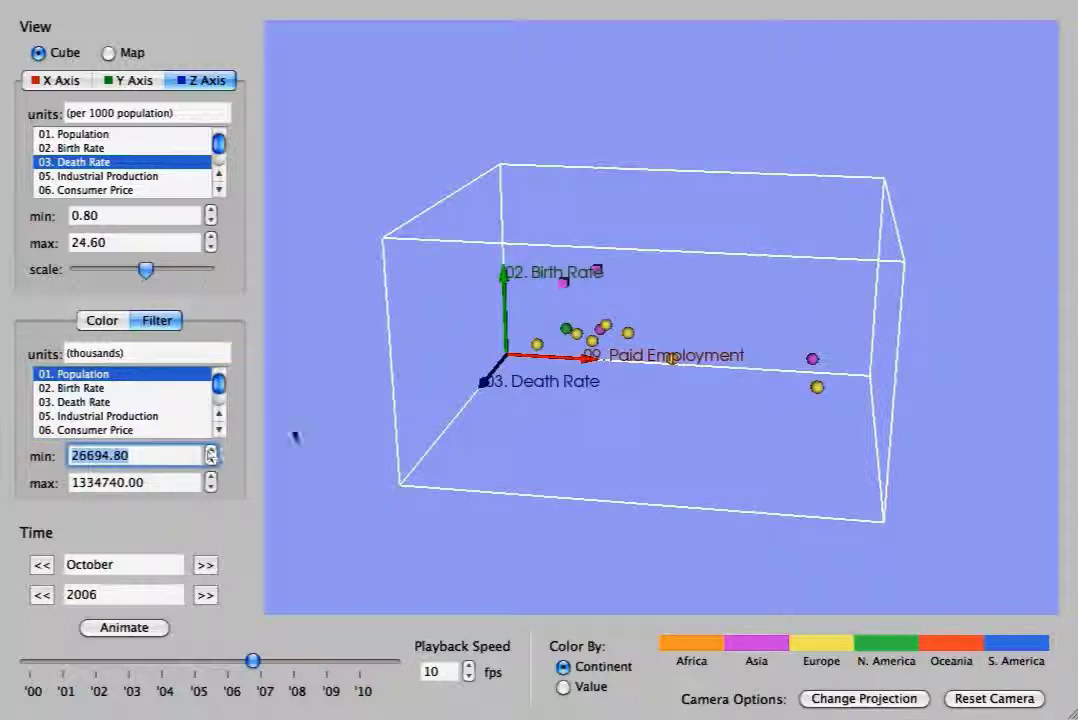
{"action": "left_click_drag", "start_coordinate": [659, 407], "coordinate": [703, 366]}
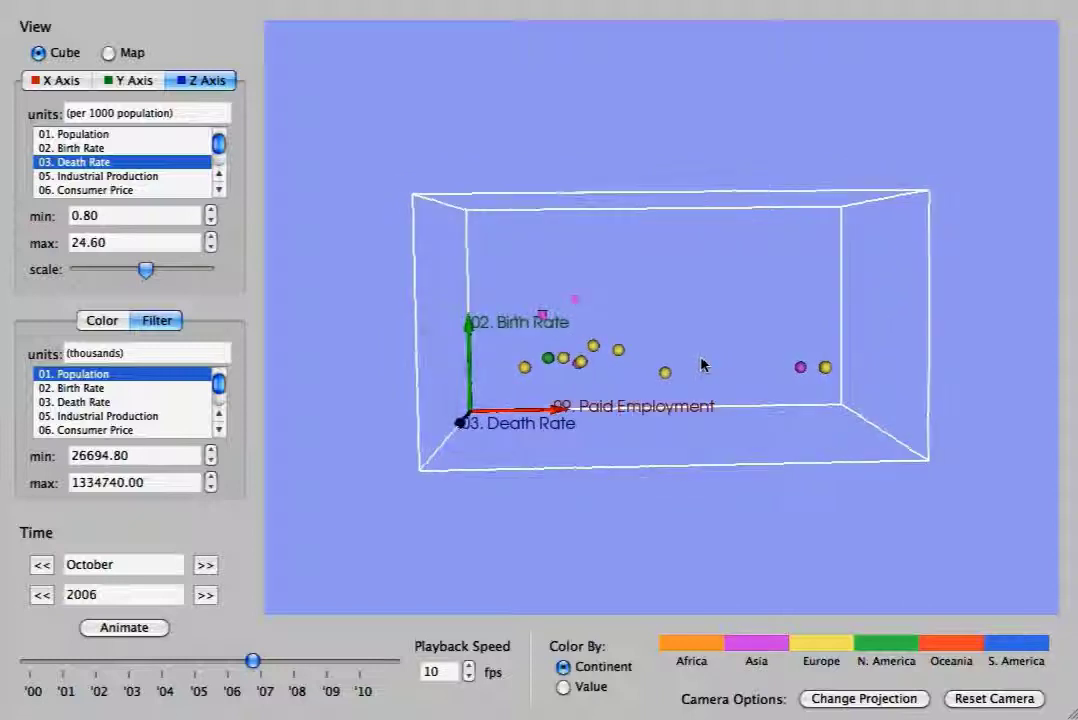
{"action": "left_click", "coordinate": [210, 461]}
{"action": "left_click", "coordinate": [210, 461]}
{"action": "scroll", "coordinate": [124, 402], "scroll_direction": "down", "scroll_amount": 10}
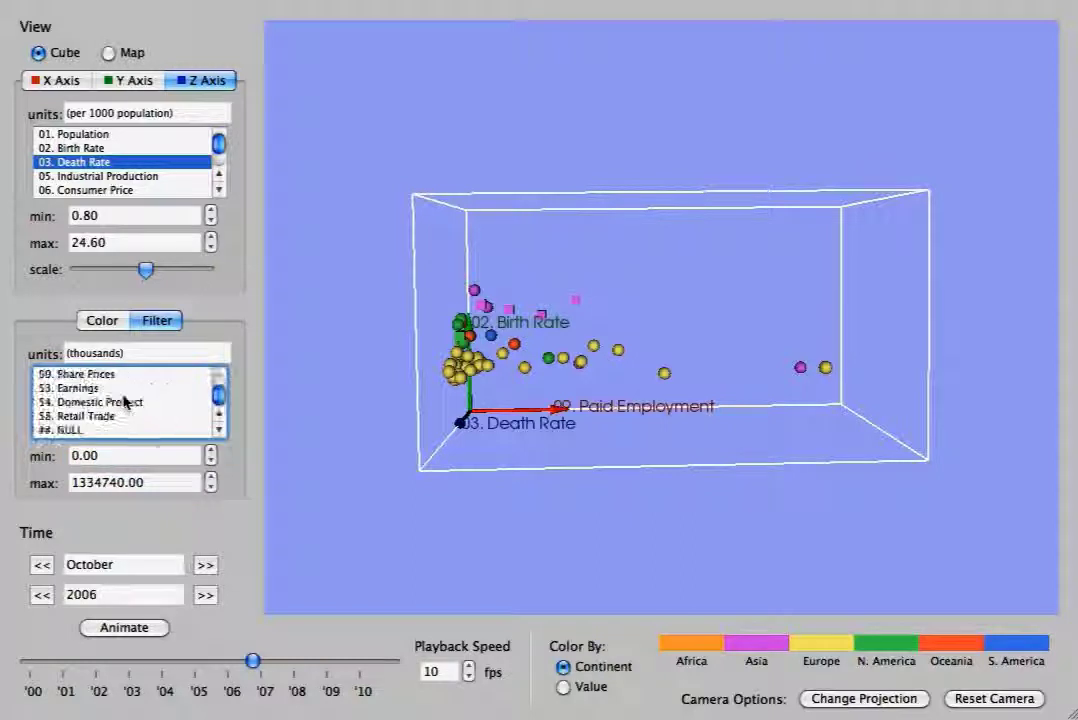
{"action": "left_click", "coordinate": [160, 430]}
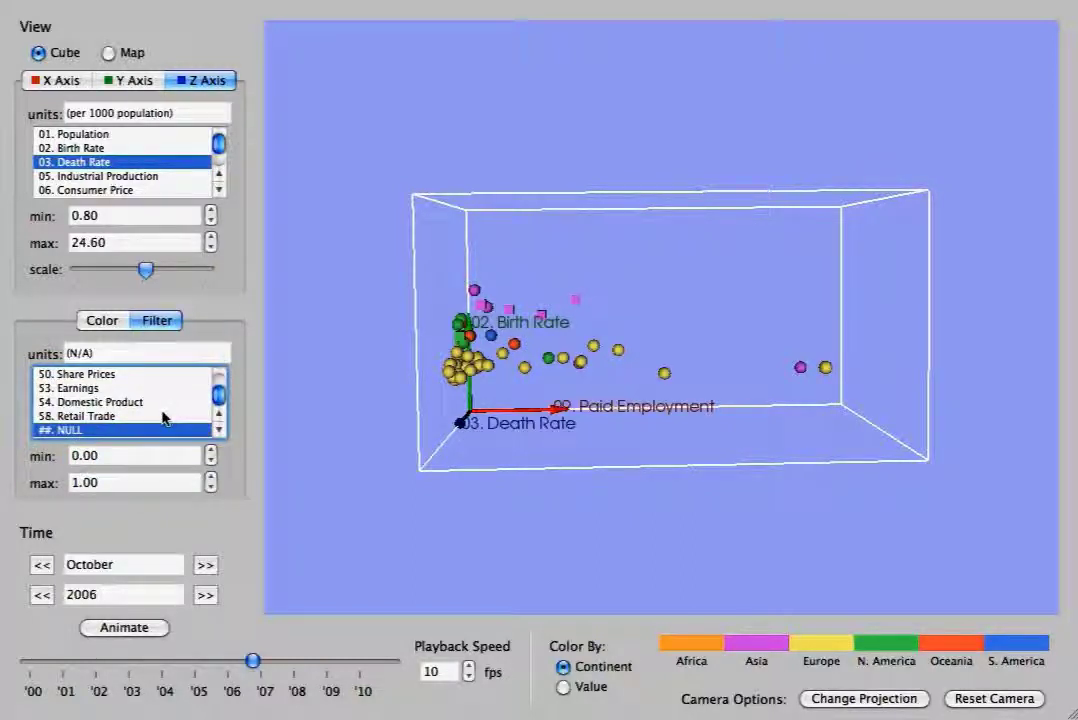
{"action": "left_click_drag", "start_coordinate": [866, 344], "coordinate": [822, 374]}
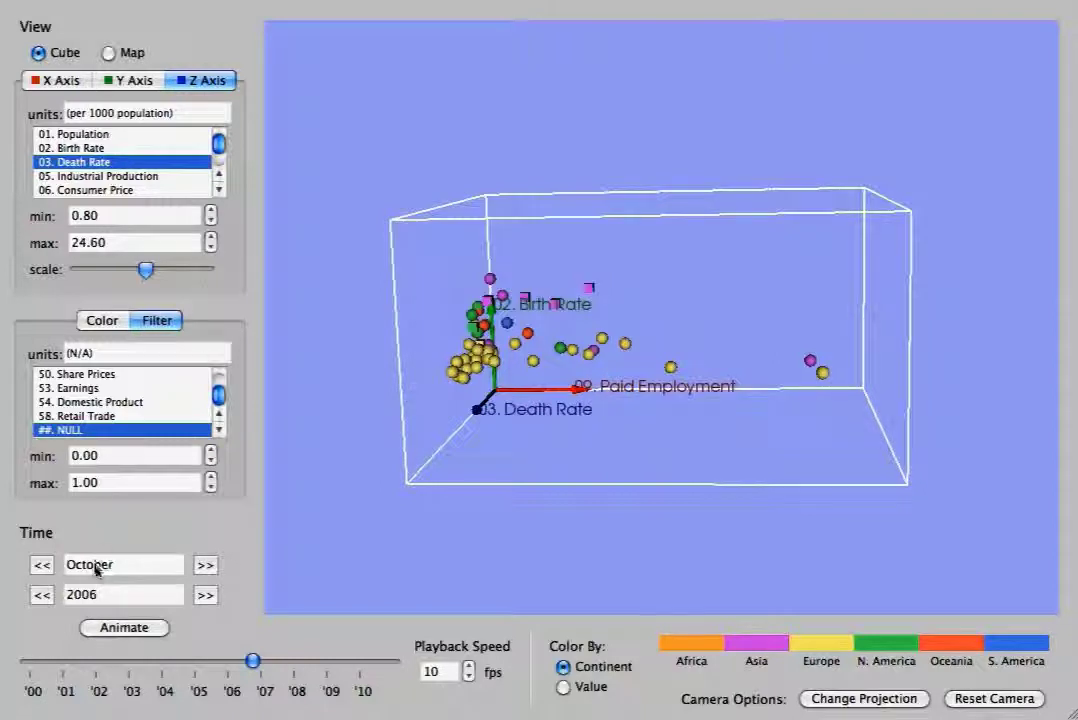
- Rewind to January 2000, animate through time, and settle around May 2006
{"action": "left_click_drag", "start_coordinate": [252, 661], "coordinate": [16, 680]}
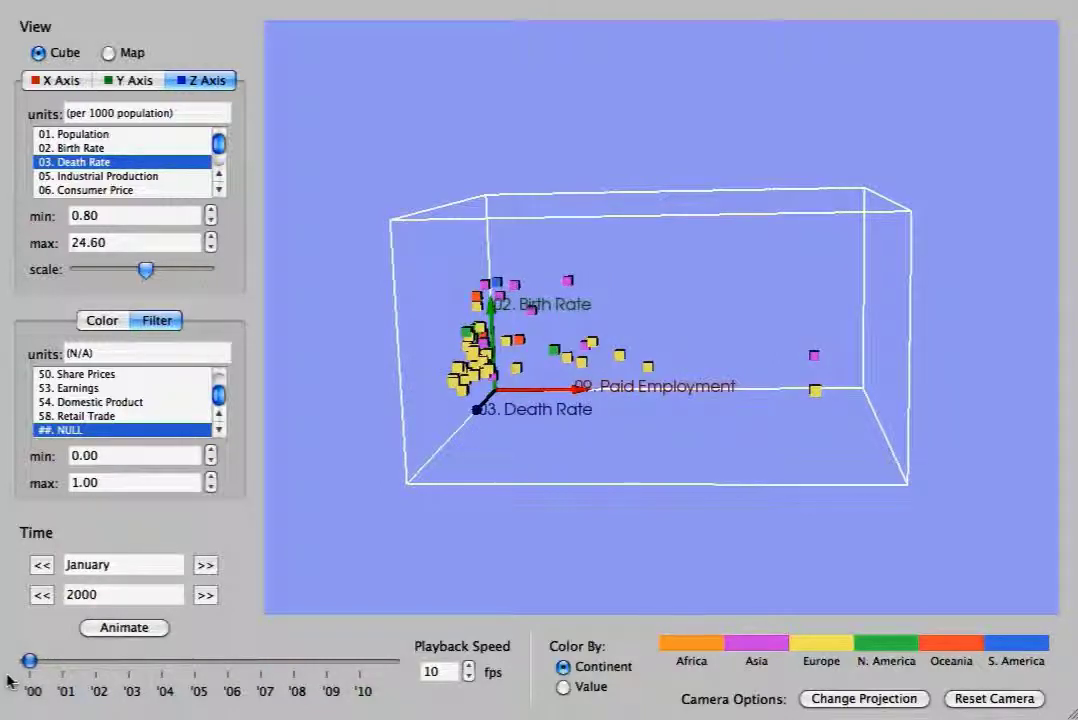
{"action": "left_click", "coordinate": [118, 628]}
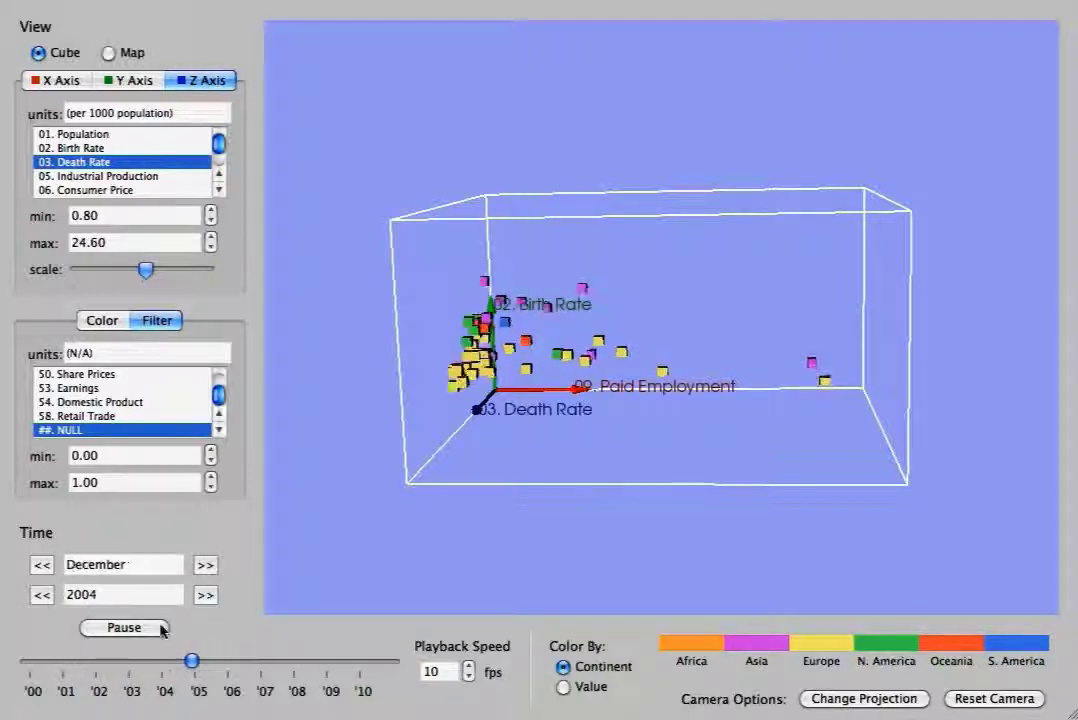
{"action": "left_click", "coordinate": [148, 630]}
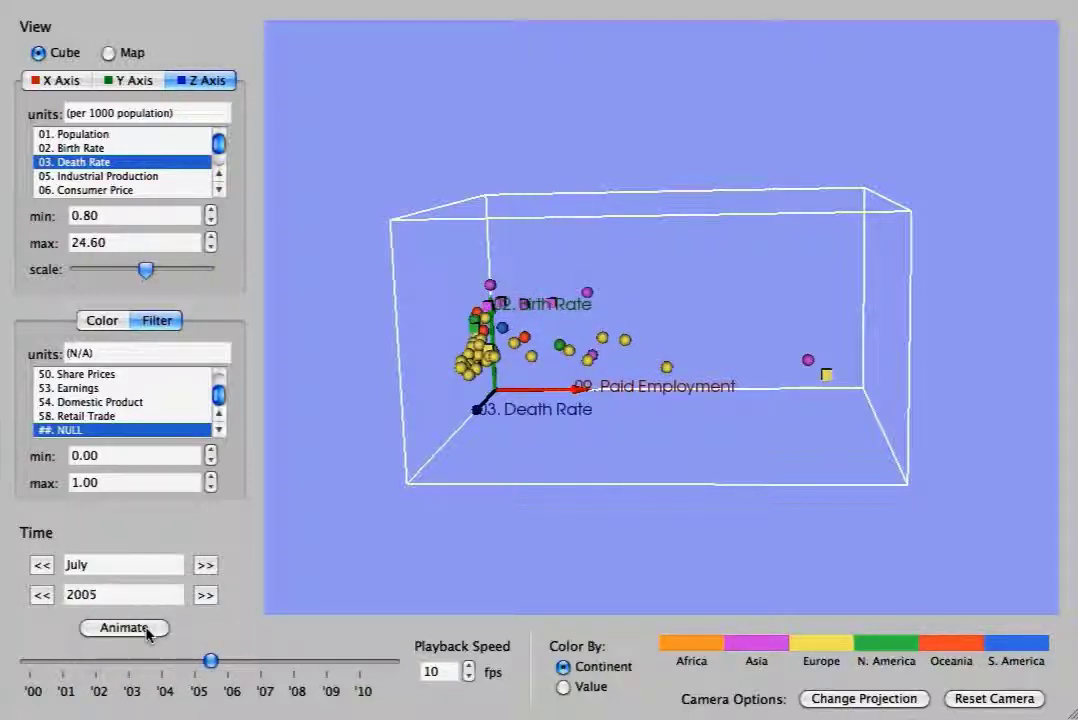
{"action": "left_click", "coordinate": [148, 632]}
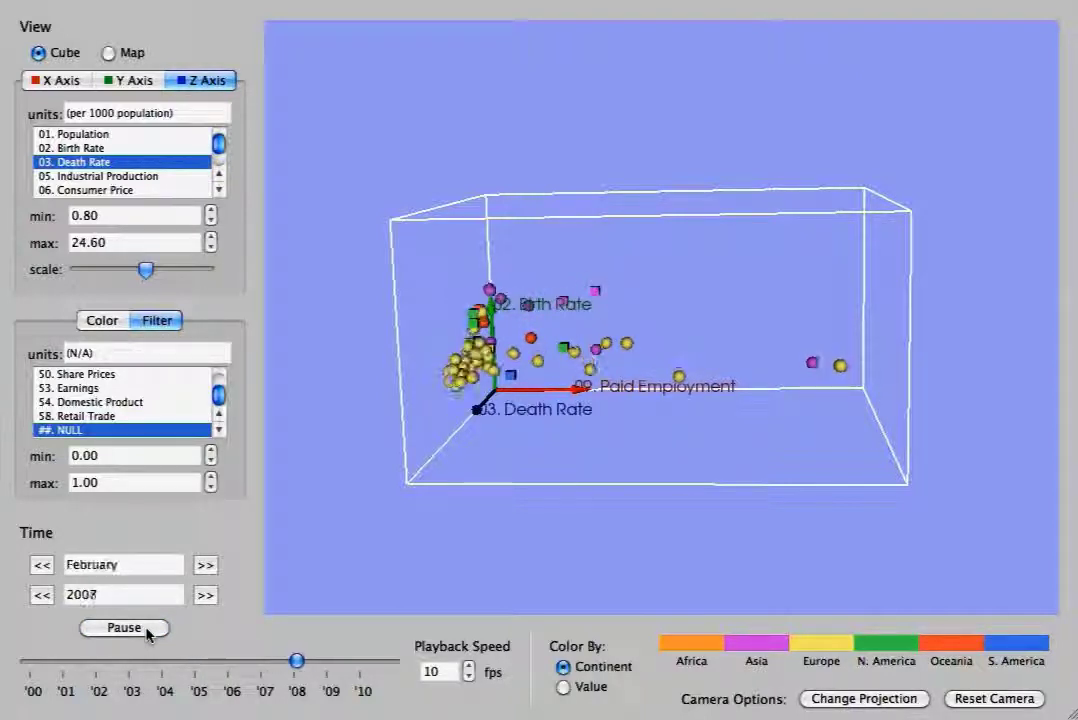
{"action": "left_click_drag", "start_coordinate": [705, 390], "coordinate": [772, 378]}
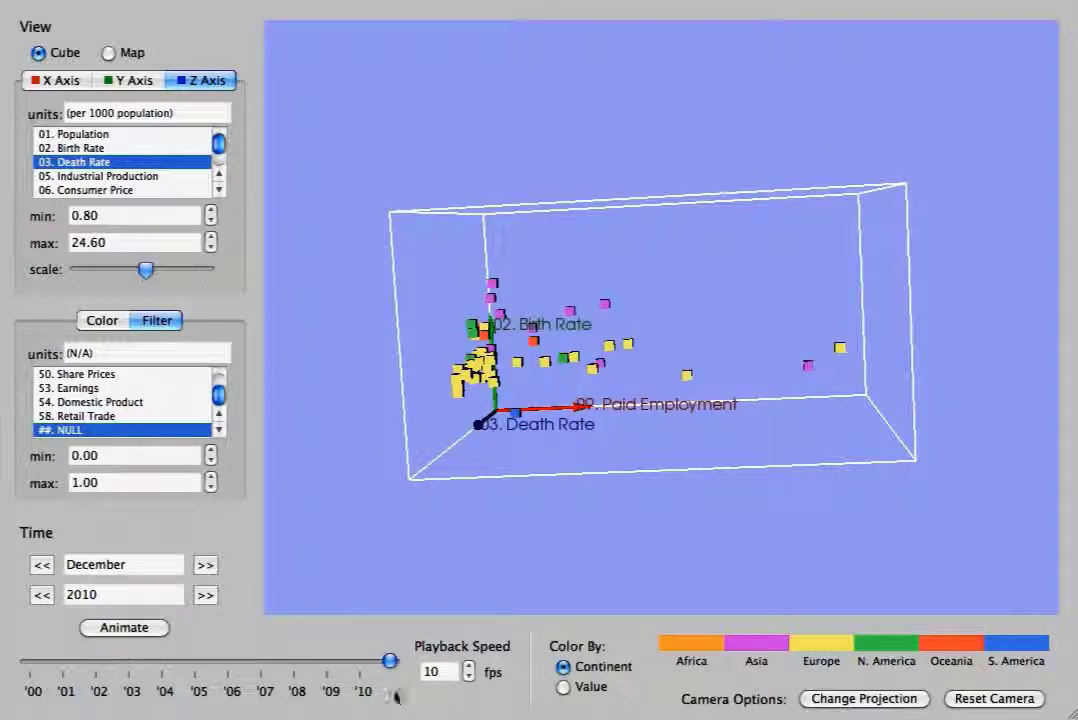
{"action": "left_click_drag", "start_coordinate": [390, 662], "coordinate": [238, 662]}
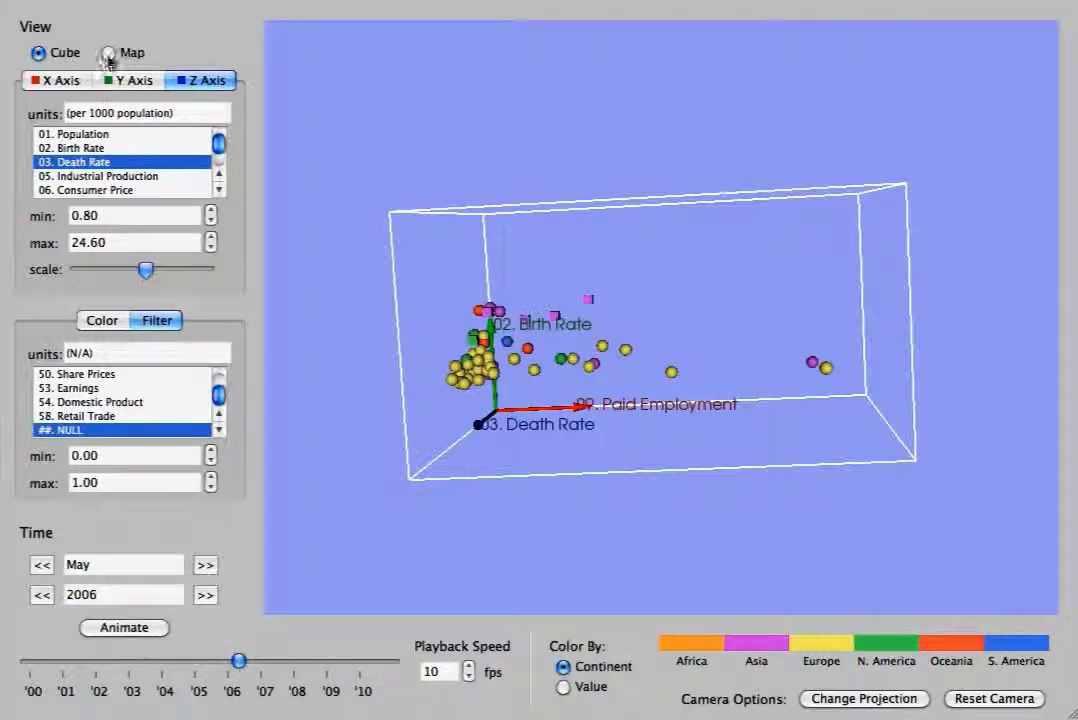
- Show the world map, zoom and tilt it into 3-D, and confirm Paid Employment sets bar heights
{"action": "left_click", "coordinate": [108, 54]}
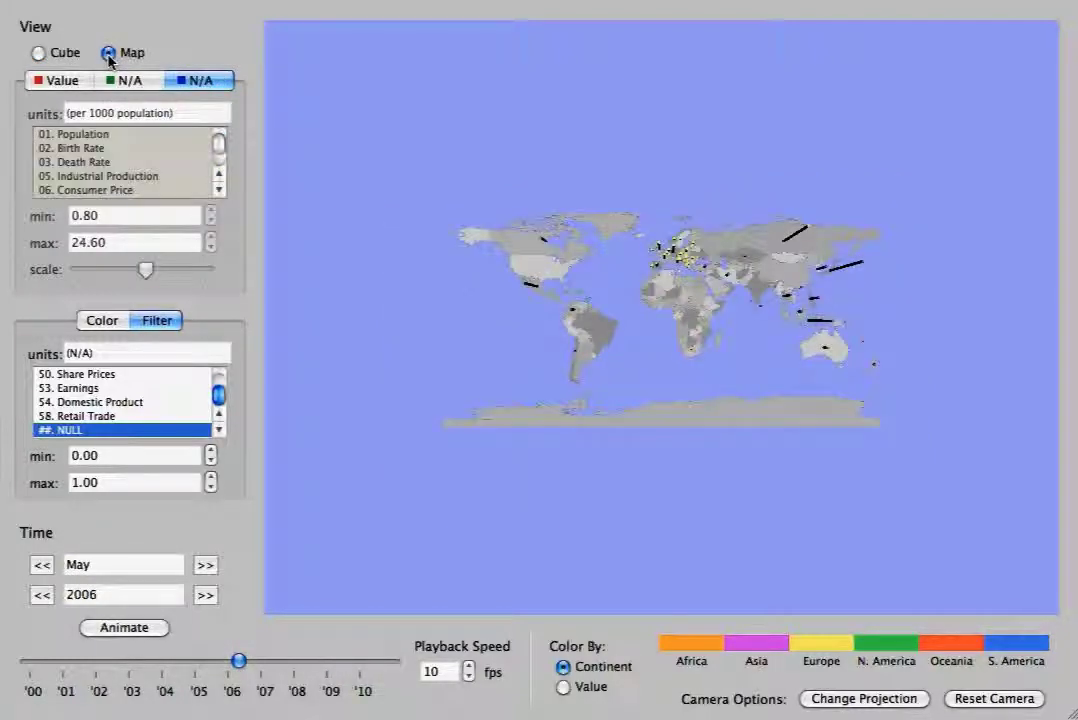
{"action": "scroll", "coordinate": [668, 465], "scroll_direction": "up", "scroll_amount": 5}
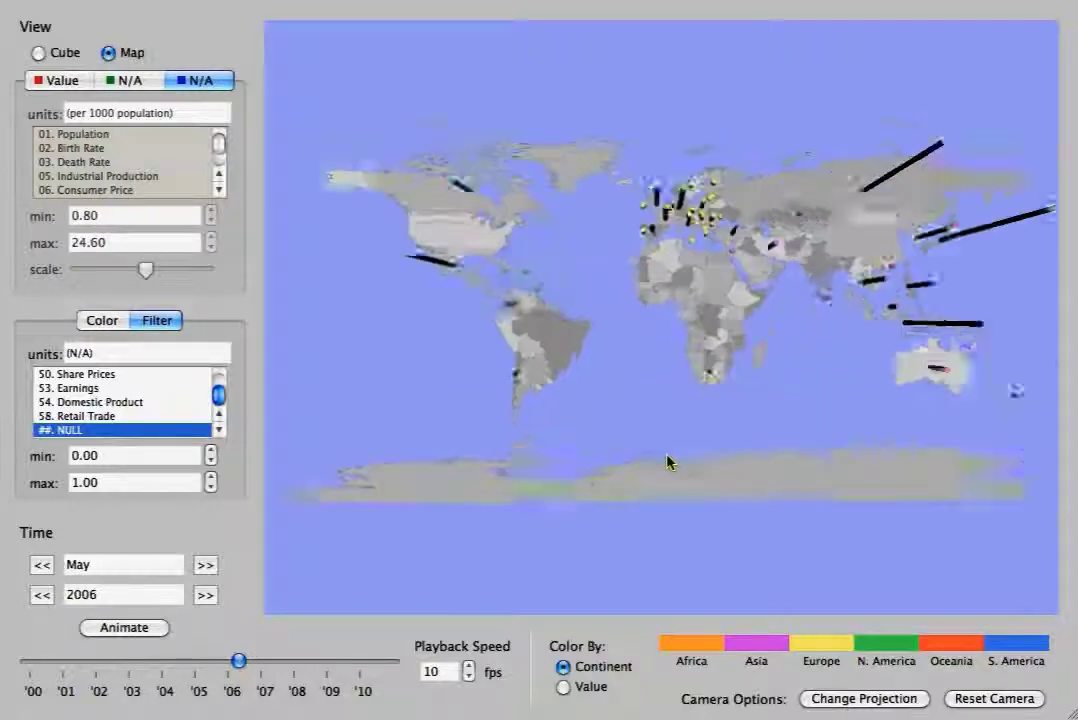
{"action": "left_click_drag", "start_coordinate": [668, 474], "coordinate": [660, 285]}
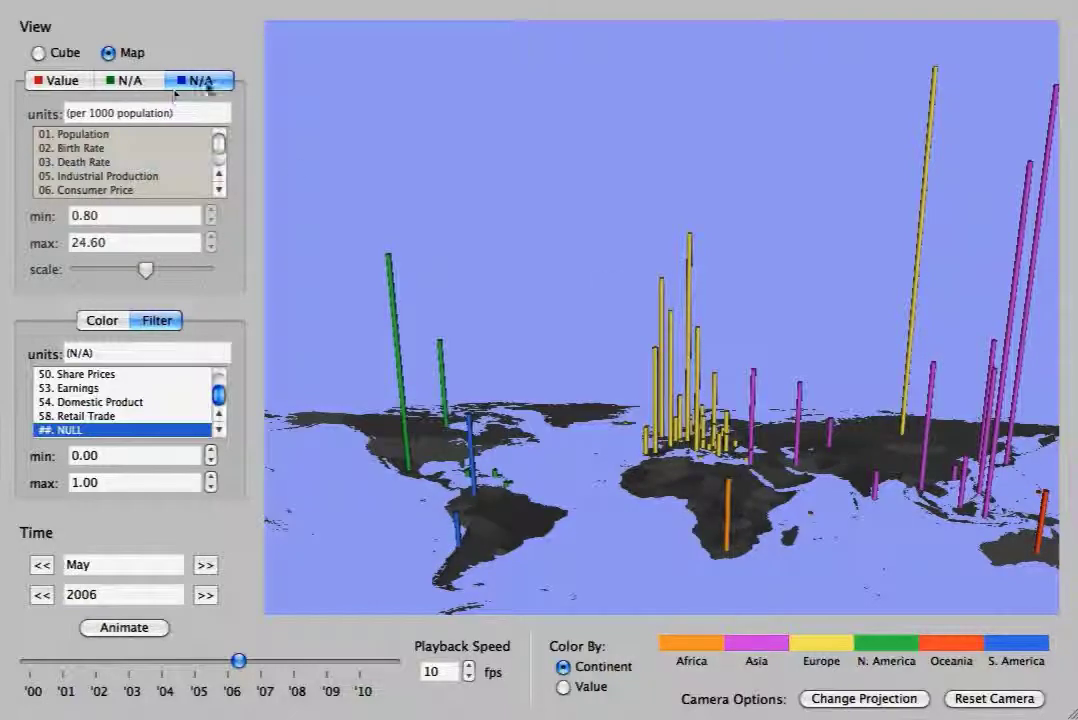
{"action": "left_click", "coordinate": [60, 78]}
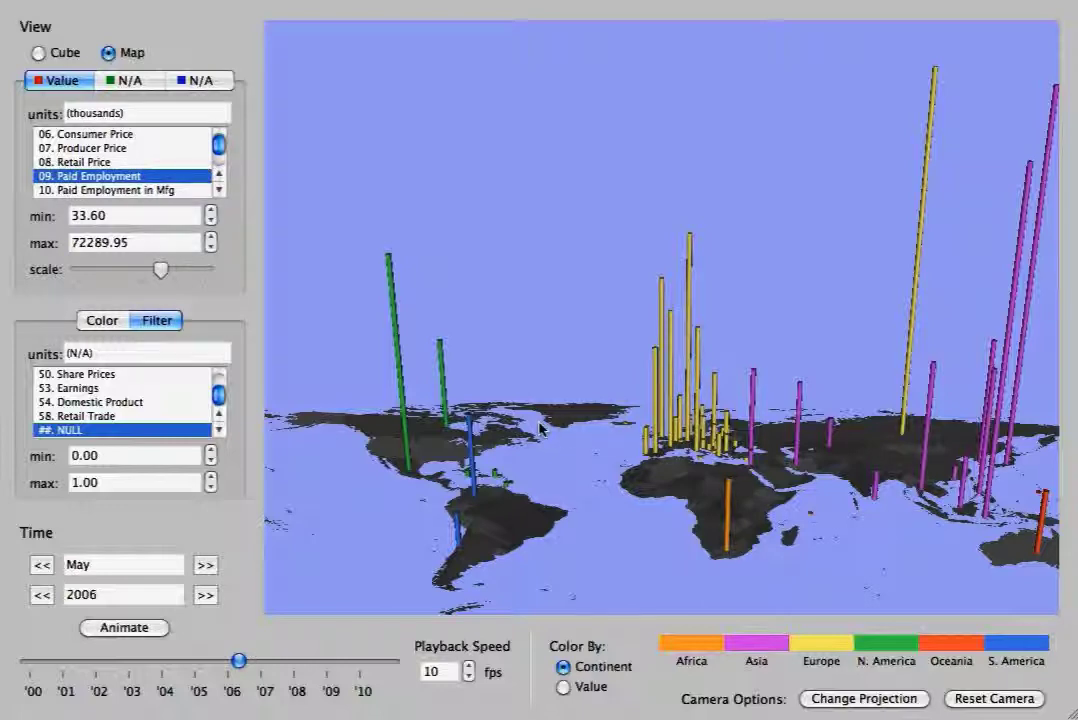
{"action": "left_click_drag", "start_coordinate": [540, 429], "coordinate": [711, 440]}
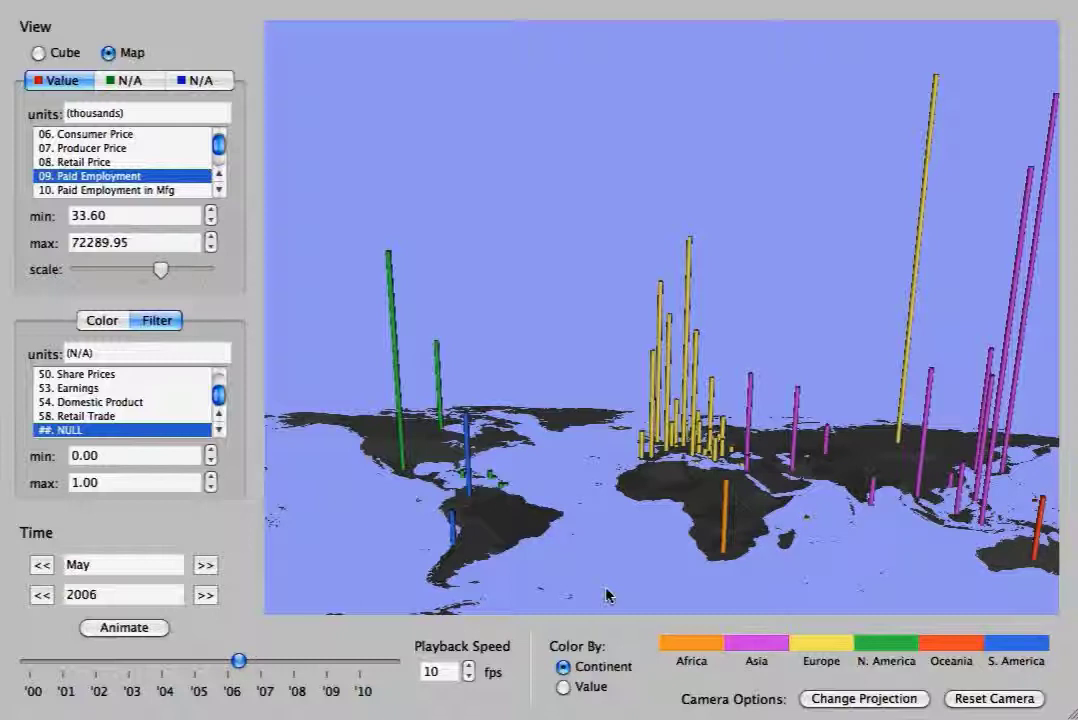
- Colour the bars by 02. Birth Rate value and animate, pausing at June 2009
{"action": "left_click", "coordinate": [102, 321]}
{"action": "scroll", "coordinate": [110, 412], "scroll_direction": "up", "scroll_amount": 5}
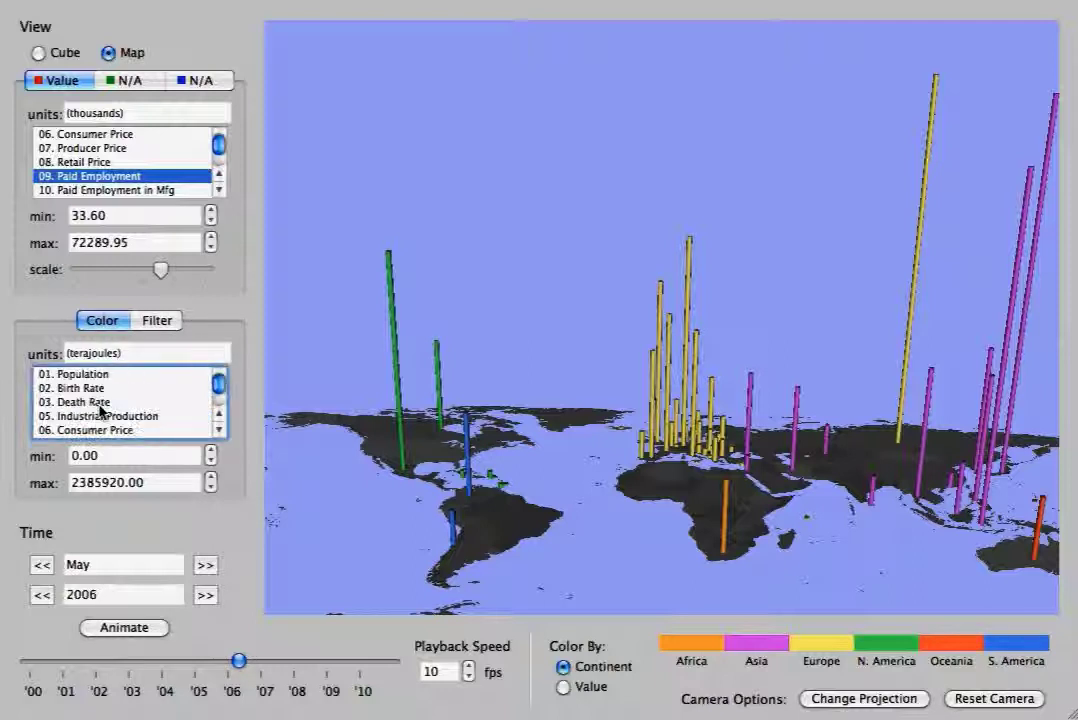
{"action": "left_click", "coordinate": [88, 390]}
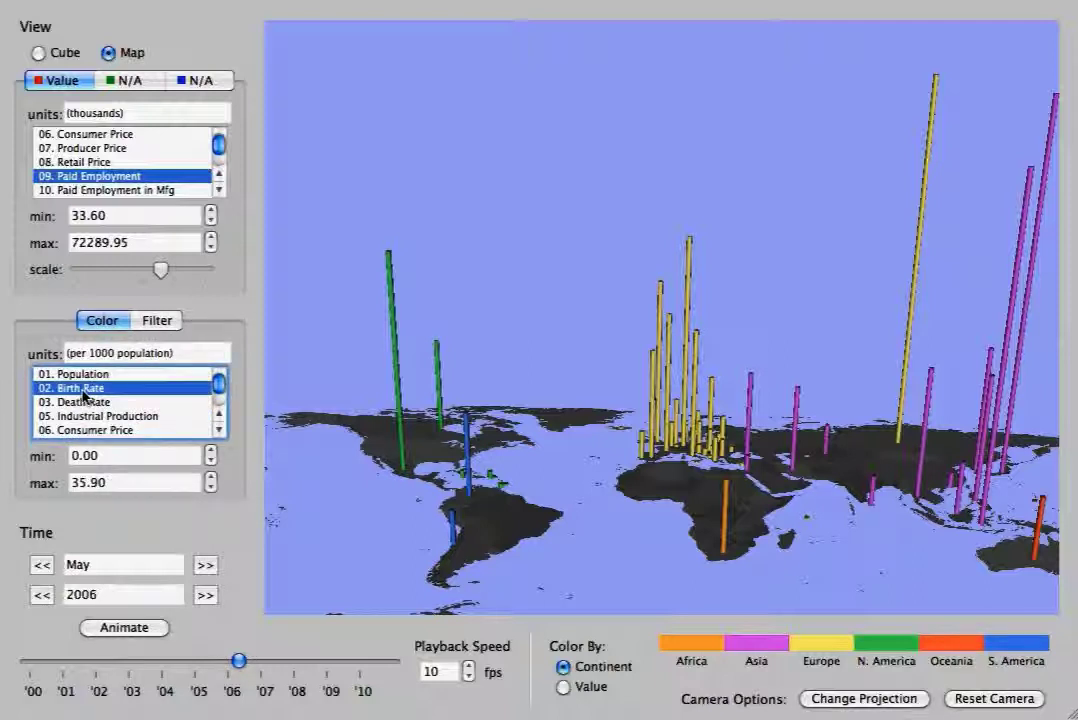
{"action": "left_click", "coordinate": [563, 687]}
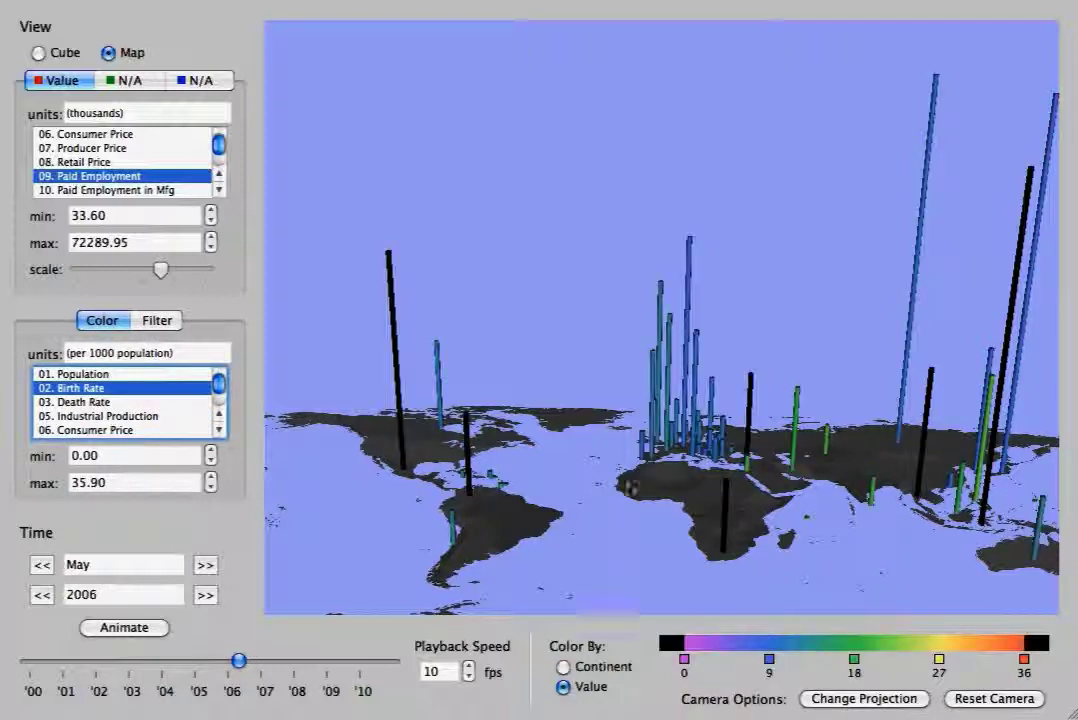
{"action": "mouse_move", "coordinate": [627, 489]}
{"action": "left_mouse_down"}
{"action": "mouse_move", "coordinate": [710, 488]}
{"action": "mouse_move", "coordinate": [610, 486]}
{"action": "mouse_move", "coordinate": [628, 484]}
{"action": "left_mouse_up"}
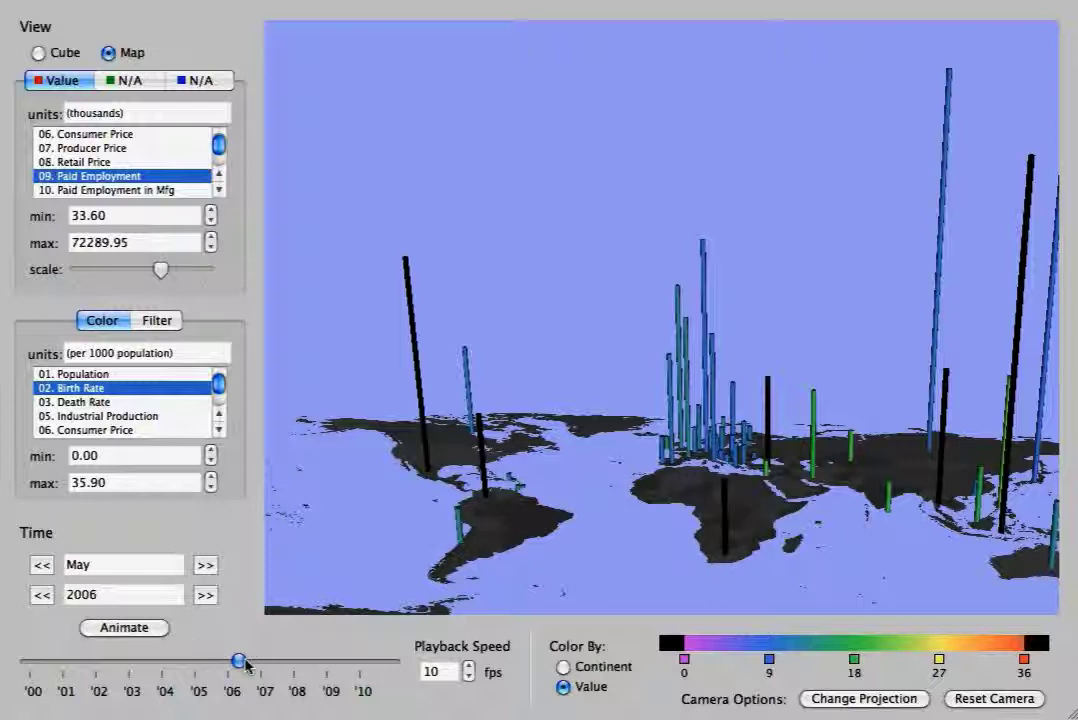
{"action": "left_click", "coordinate": [142, 630]}
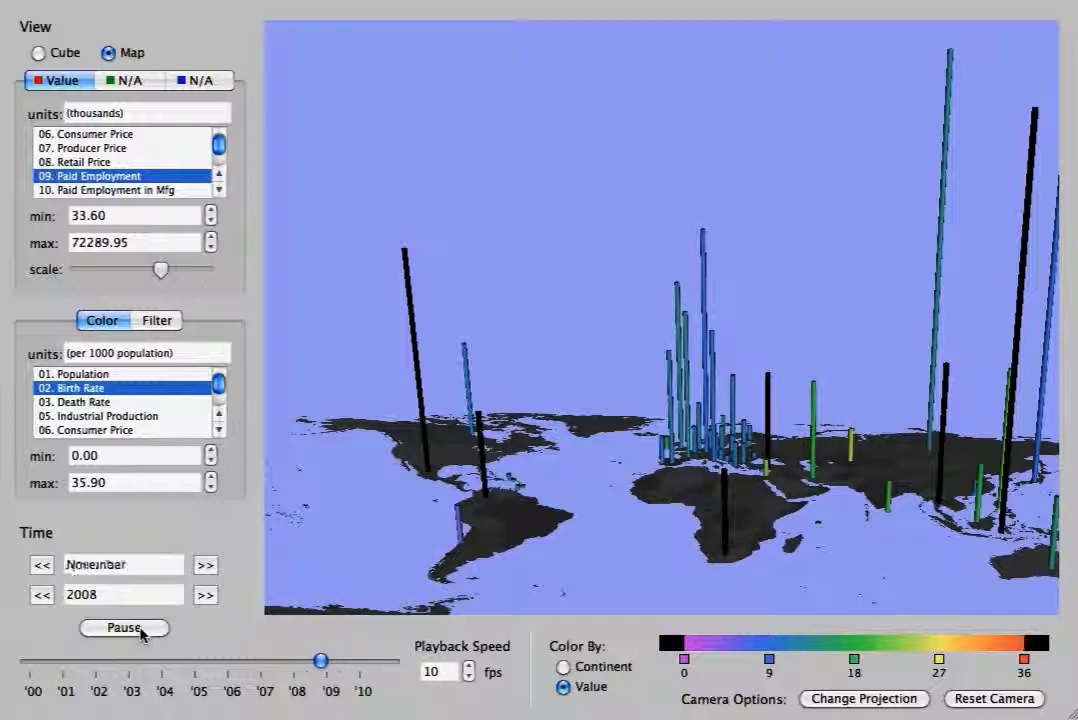
{"action": "left_click", "coordinate": [140, 630]}
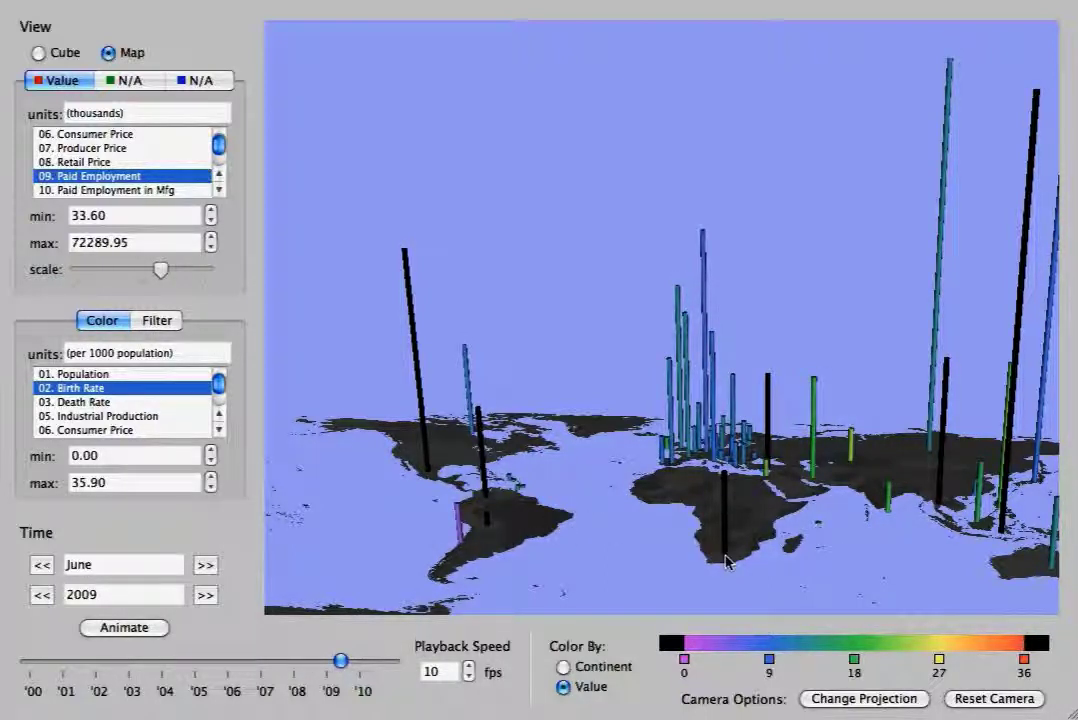
- Change the colour-map stop at 9 to near-white
{"action": "left_click", "coordinate": [770, 660]}
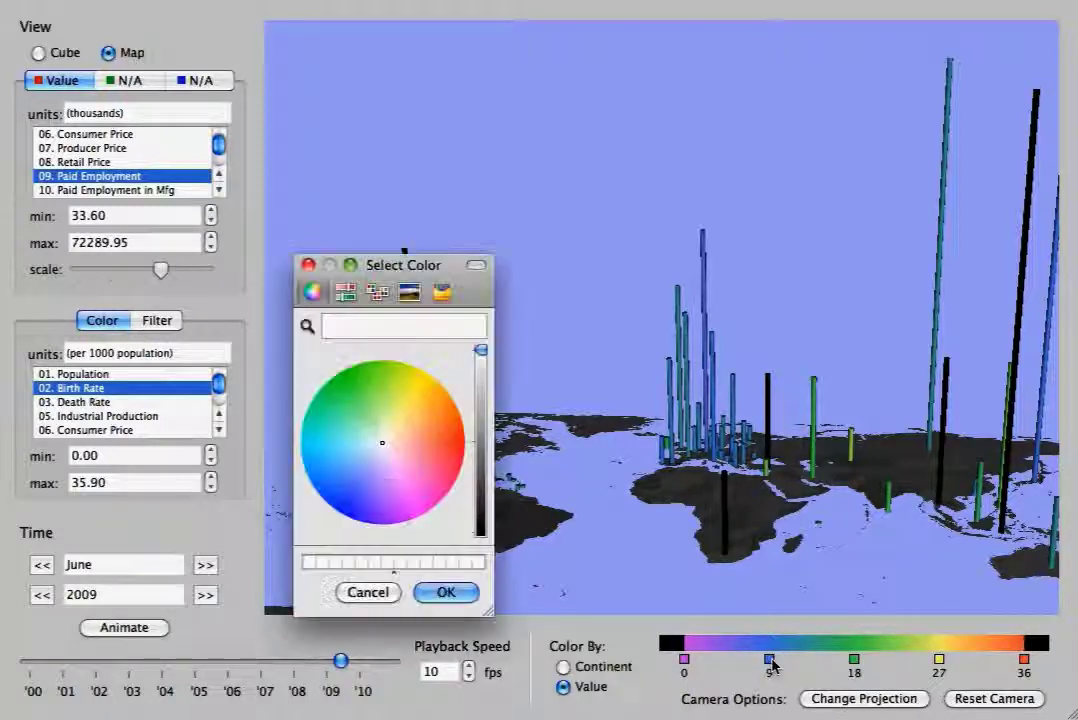
{"action": "left_click", "coordinate": [387, 408]}
{"action": "left_click", "coordinate": [387, 443]}
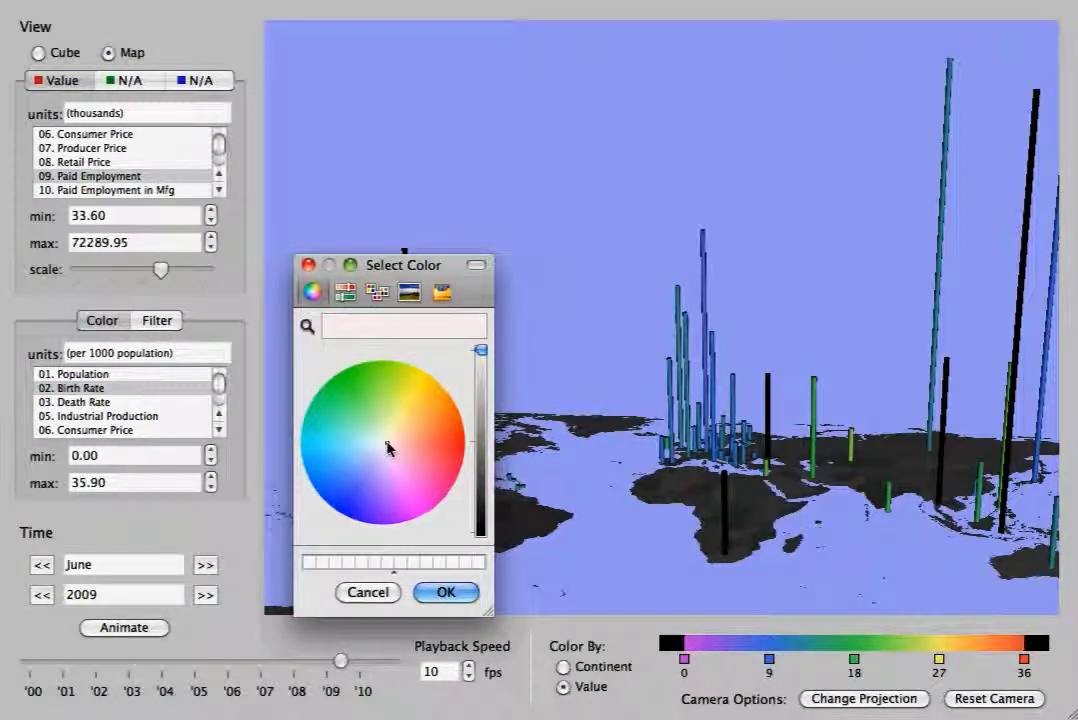
{"action": "left_click", "coordinate": [445, 591]}
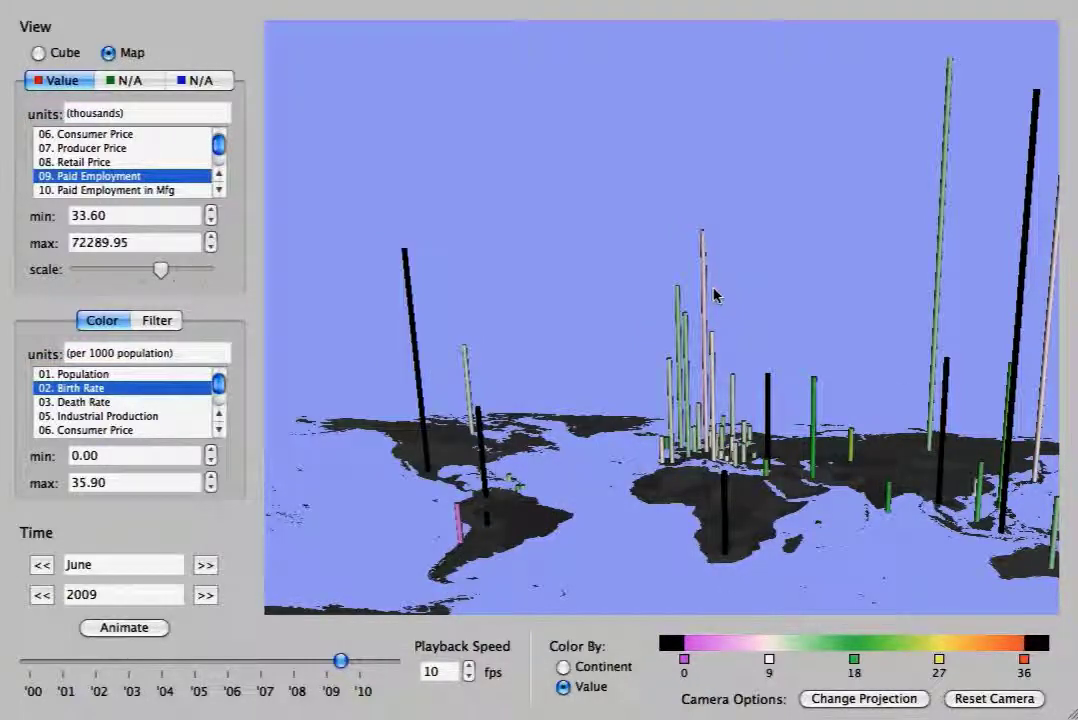
{"action": "mouse_move", "coordinate": [769, 663]}
{"action": "left_mouse_down"}
{"action": "mouse_move", "coordinate": [717, 663]}
{"action": "mouse_move", "coordinate": [830, 663]}
{"action": "mouse_move", "coordinate": [767, 665]}
{"action": "left_mouse_up"}
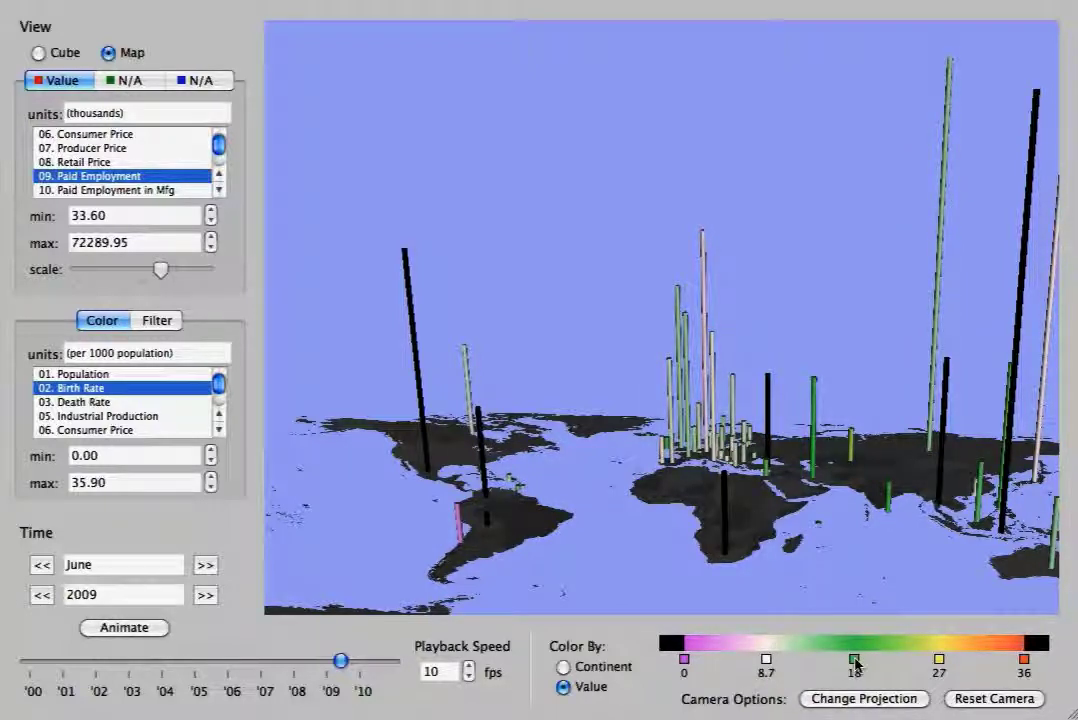
- Delete the green stop at 18 and move the white stop to about 14
{"action": "left_click", "coordinate": [855, 660]}
{"action": "key", "text": "Delete"}
{"action": "left_click_drag", "start_coordinate": [767, 664], "coordinate": [819, 668]}
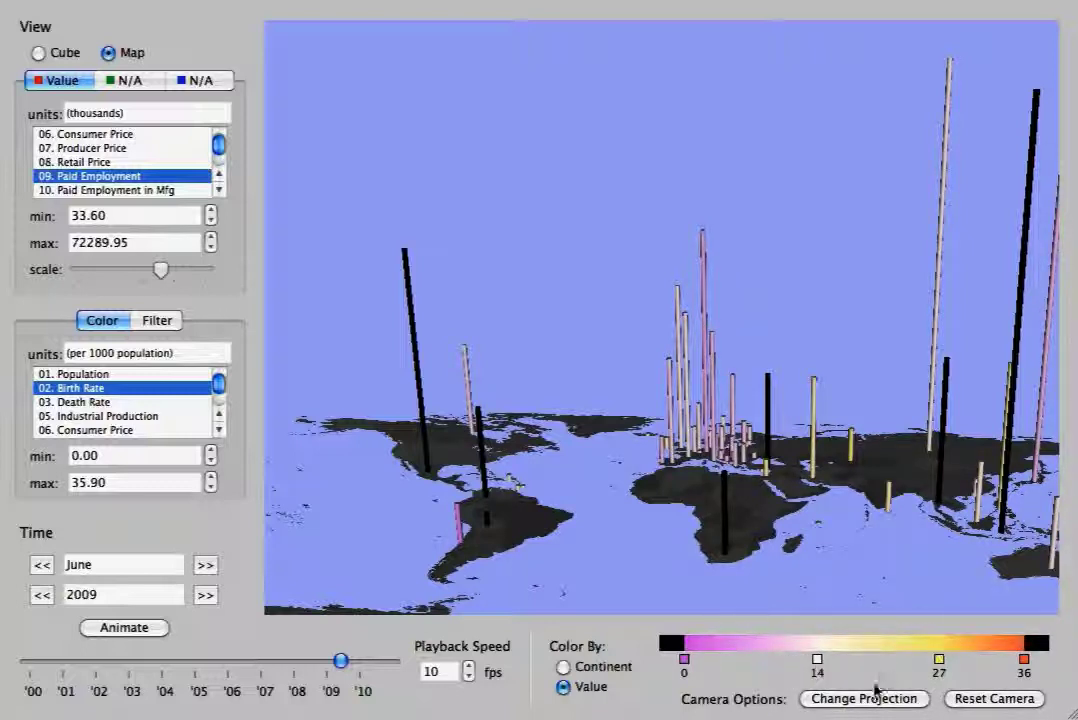
- Reset the map view, switch to the scatter cube, and rotate it in orthographic projection
{"action": "left_click", "coordinate": [962, 699]}
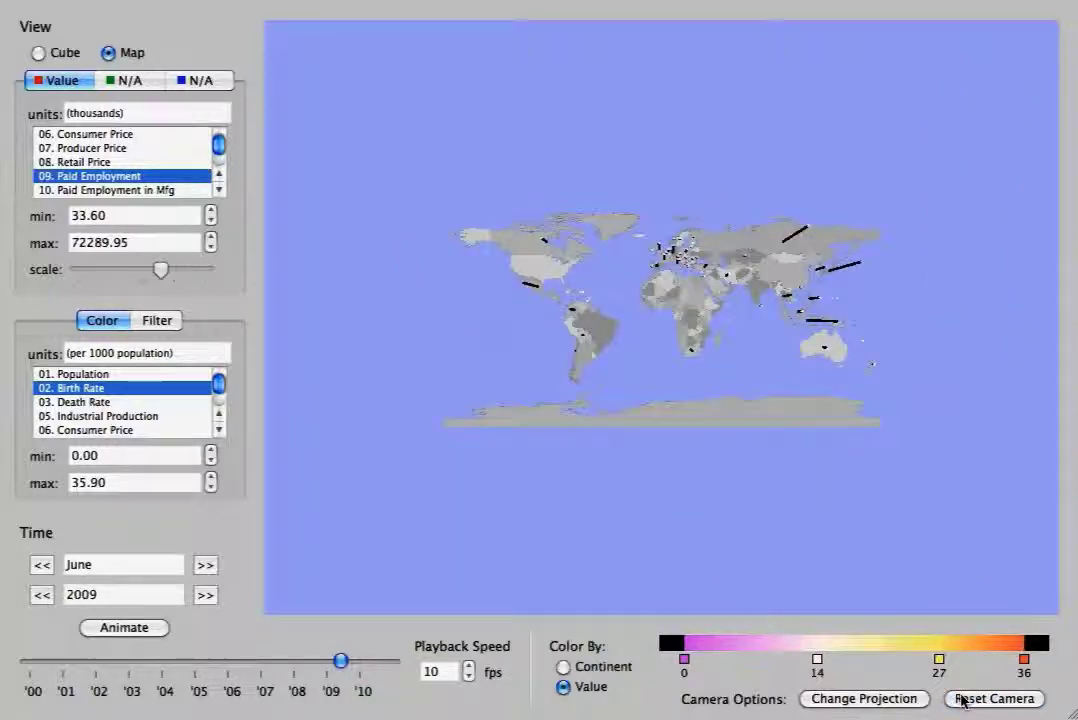
{"action": "left_click", "coordinate": [64, 55]}
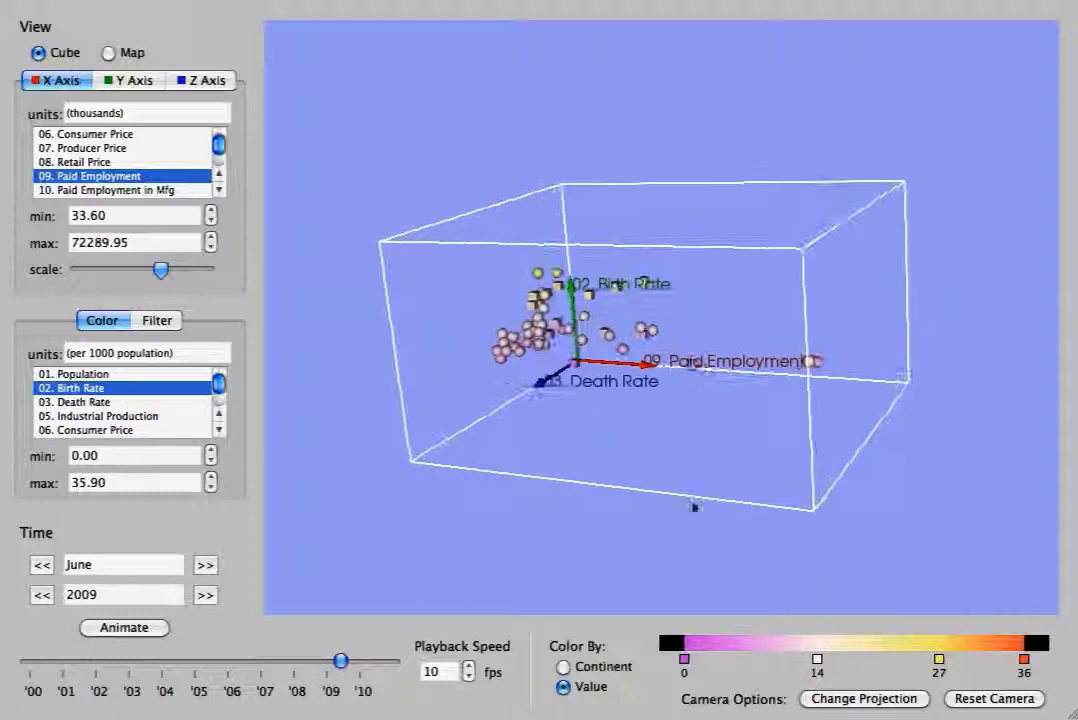
{"action": "left_click", "coordinate": [970, 700]}
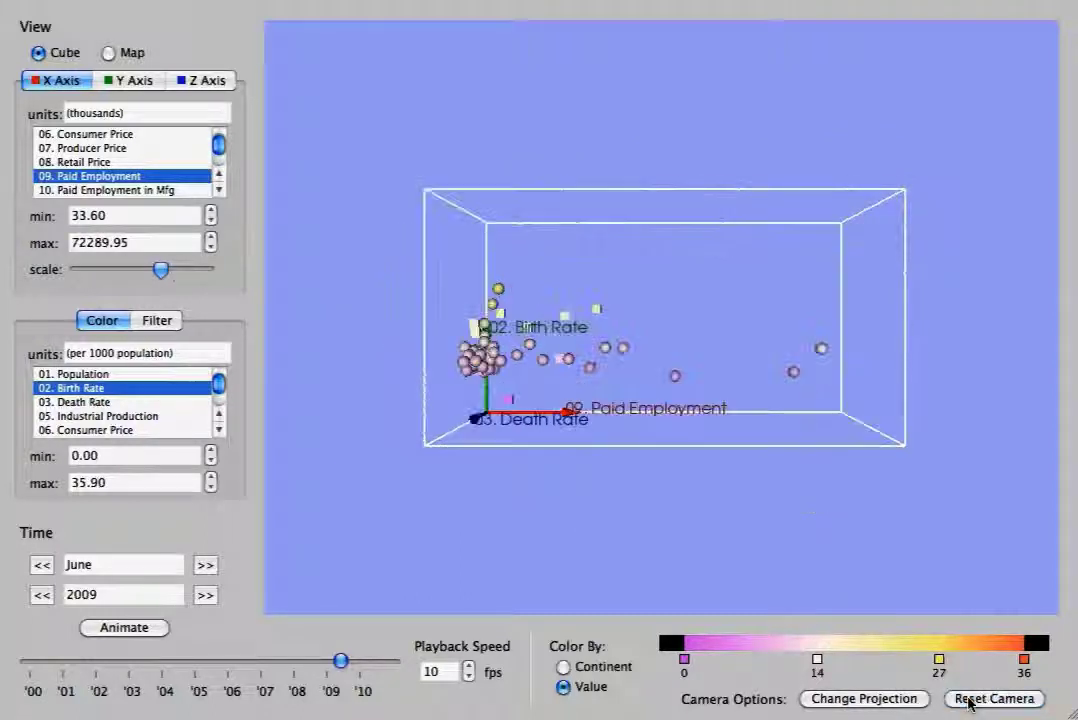
{"action": "left_click", "coordinate": [875, 698]}
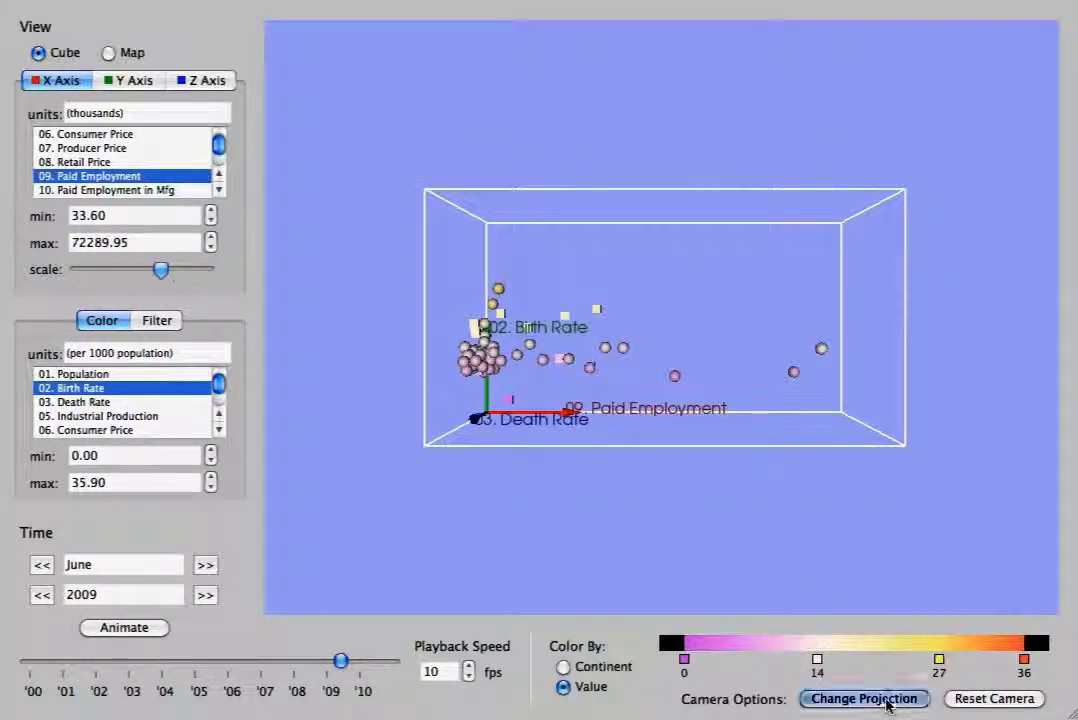
{"action": "mouse_move", "coordinate": [733, 372]}
{"action": "left_mouse_down"}
{"action": "mouse_move", "coordinate": [674, 378]}
{"action": "mouse_move", "coordinate": [645, 409]}
{"action": "mouse_move", "coordinate": [630, 409]}
{"action": "mouse_move", "coordinate": [748, 352]}
{"action": "mouse_move", "coordinate": [734, 366]}
{"action": "left_mouse_up"}
- Snap the cube back to front view in perspective projection and tilt it to an angle
{"action": "left_click", "coordinate": [972, 697]}
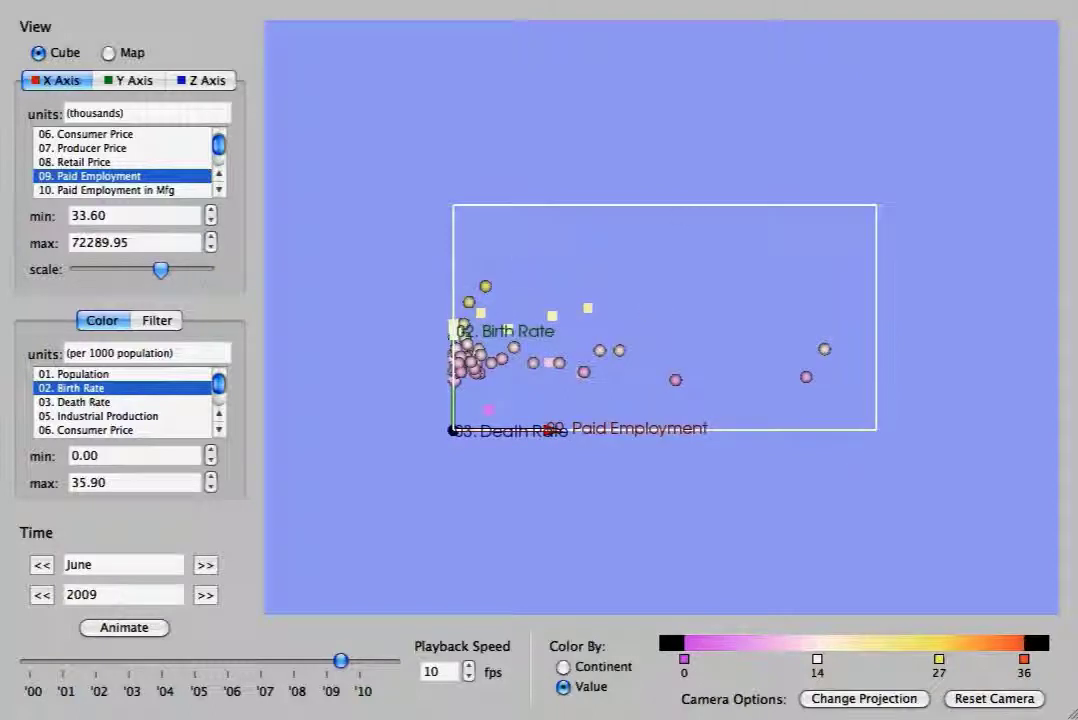
{"action": "left_click", "coordinate": [884, 699]}
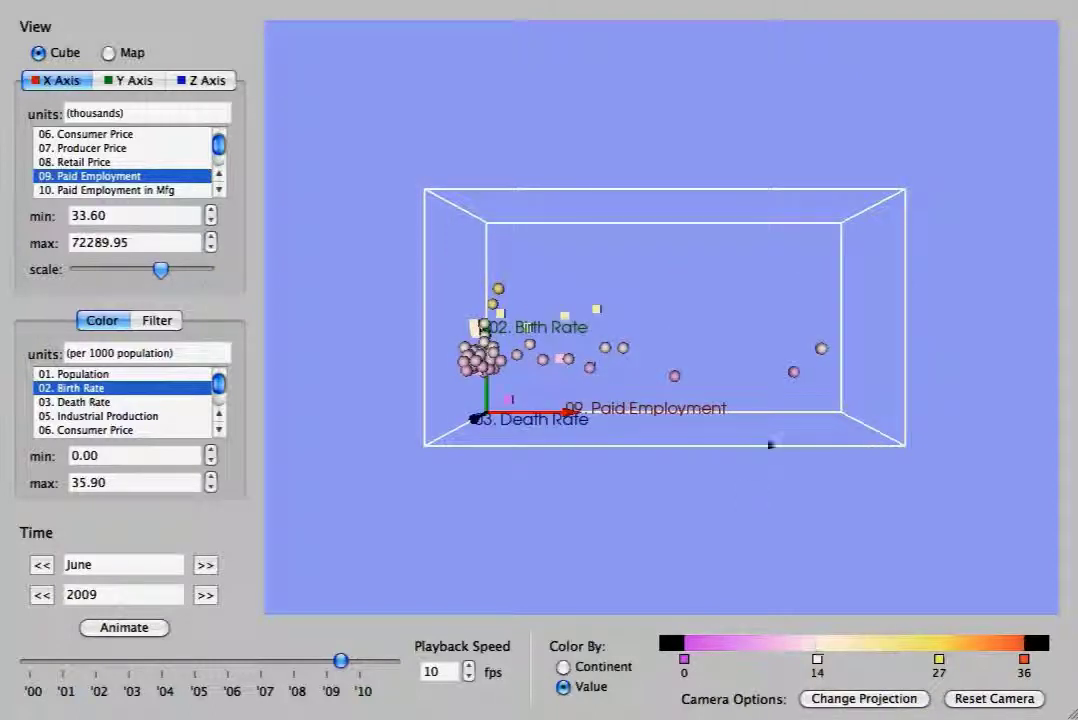
{"action": "left_click_drag", "start_coordinate": [770, 444], "coordinate": [715, 493]}
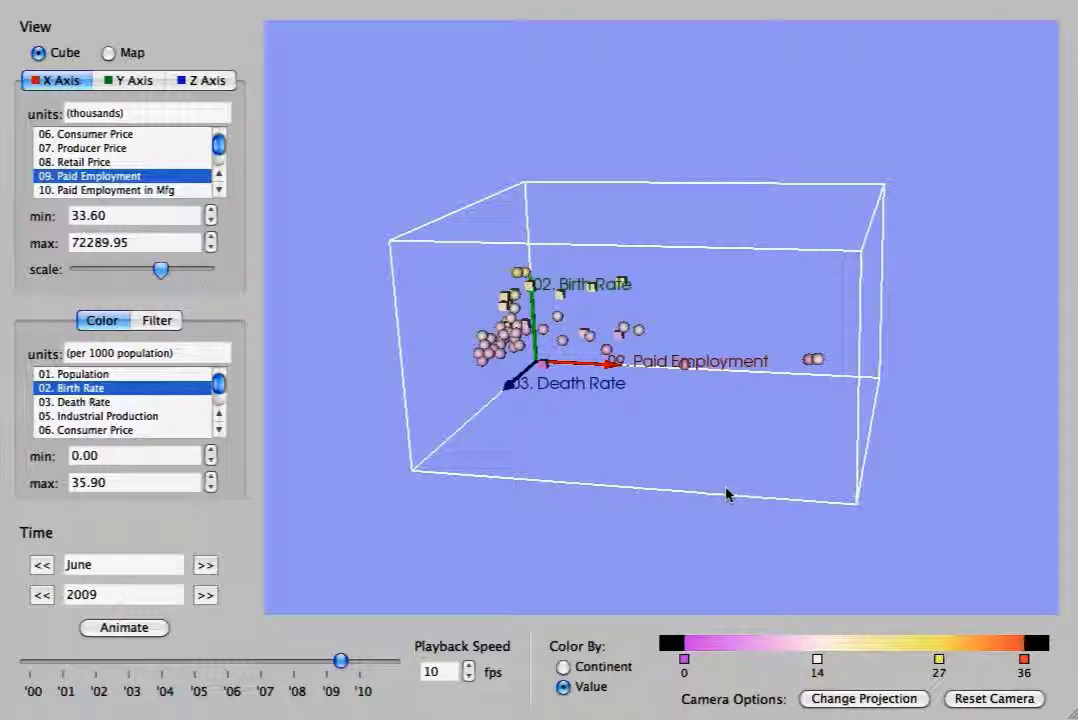